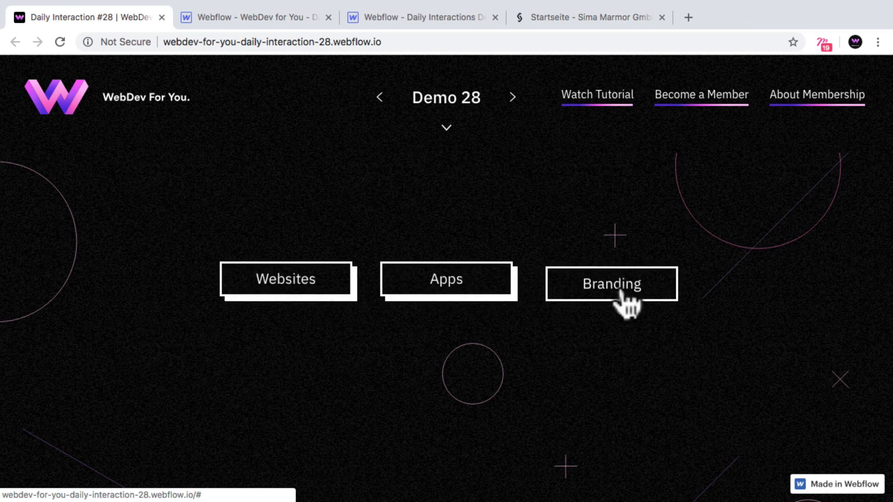
# Switch to the Webflow Daily Interactions project and give the page body a new class named d-28-body.
pyautogui.click(433, 21)
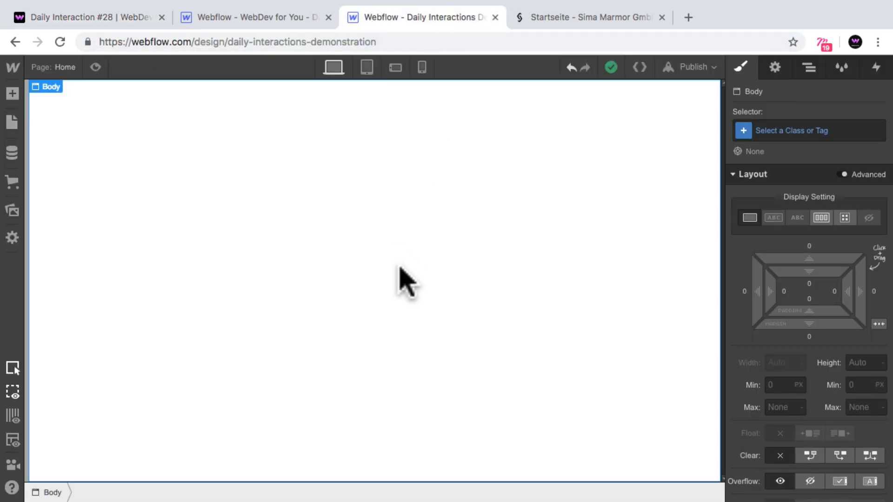
pyautogui.click(797, 130)
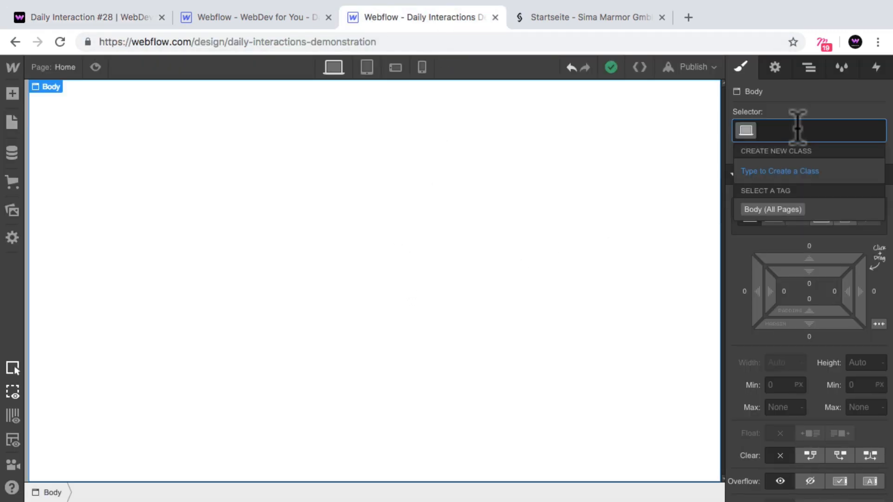
pyautogui.write('d-28-body')
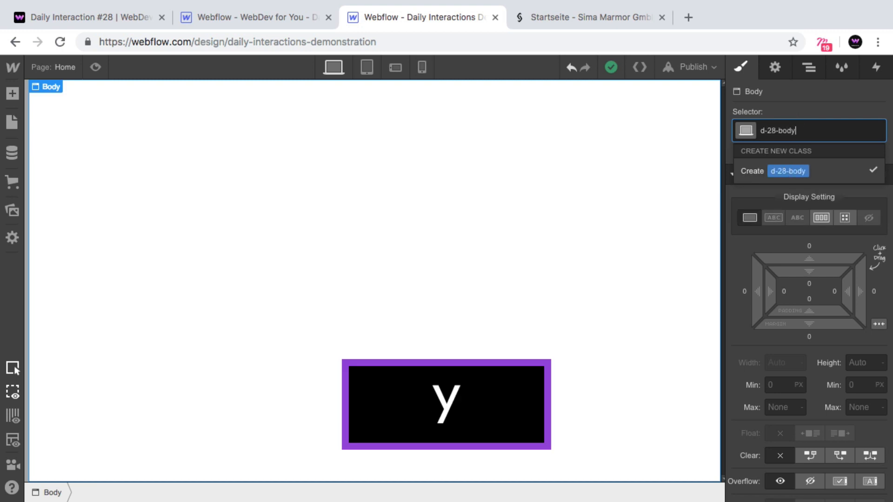
pyautogui.press('Return')
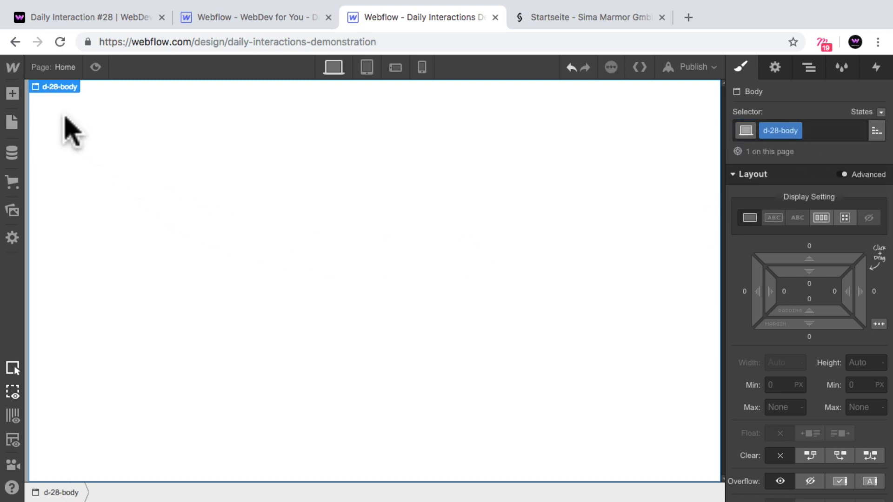
# Add a Section to the page body and give it a new class named d-28-section.
pyautogui.click(13, 94)
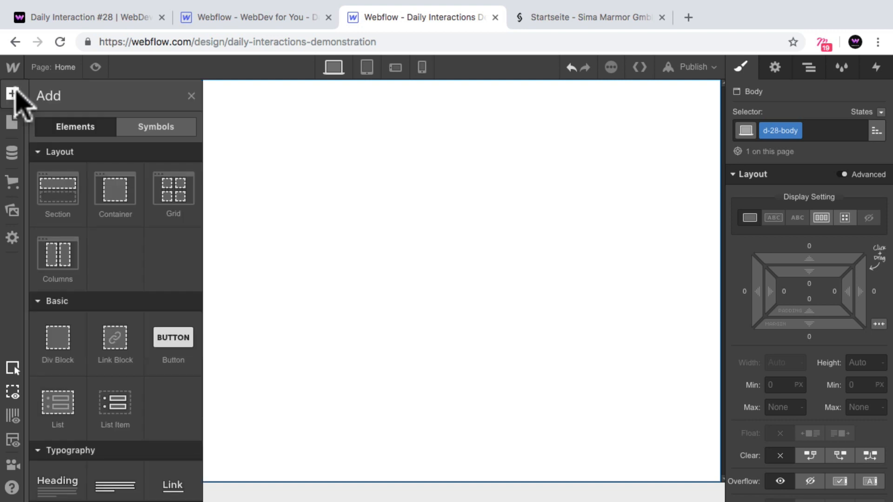
pyautogui.moveTo(58, 188); pyautogui.dragTo(144, 249)
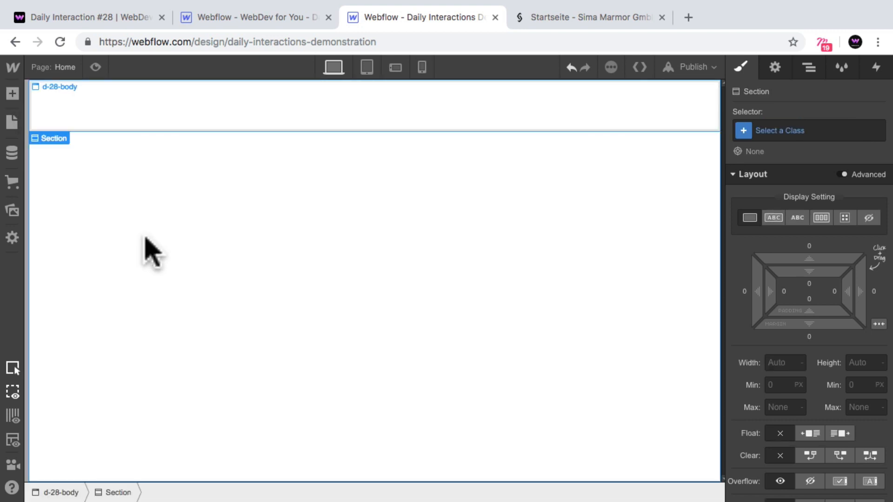
pyautogui.click(777, 130)
pyautogui.write('d-28-section')
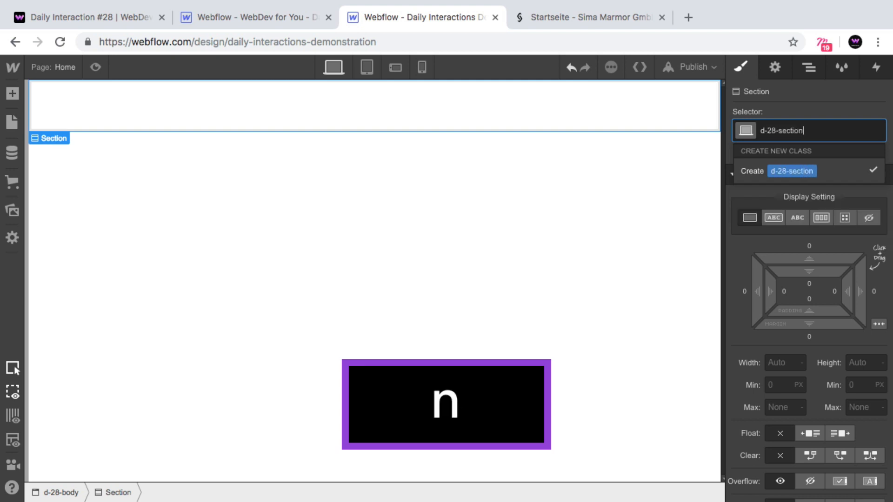
pyautogui.press('Return')
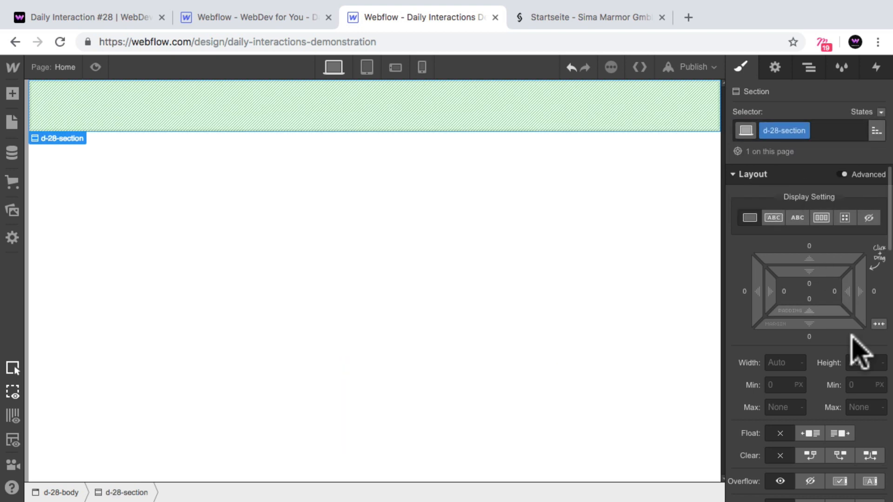
# Set the section's height to 100 VH and its background color to black.
pyautogui.write('10')
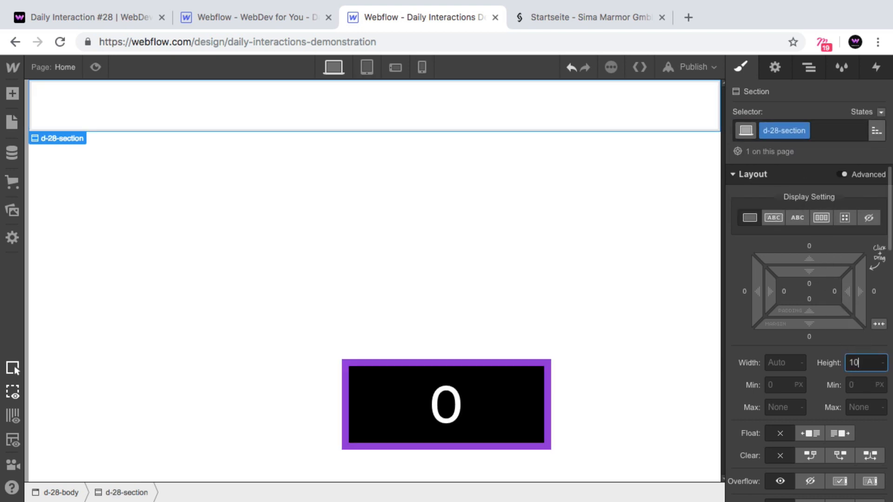
pyautogui.write('0vh')
pyautogui.press('Return')
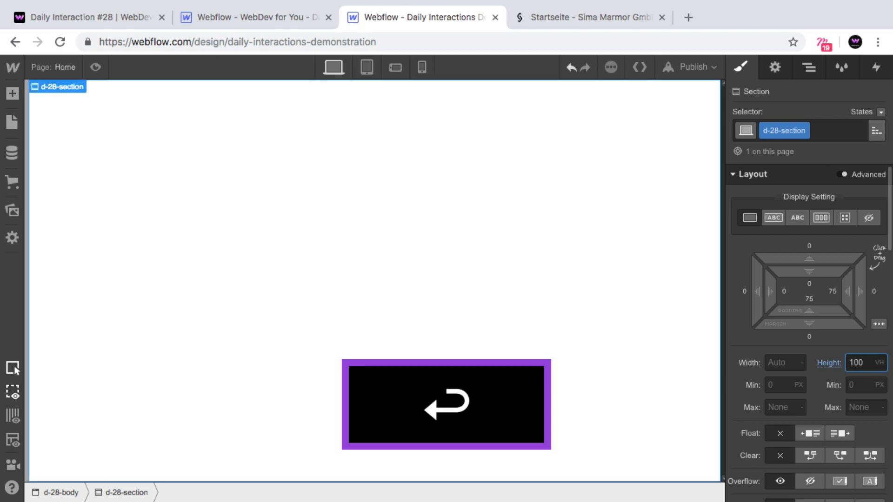
pyautogui.scroll(-5, 842, 377)
pyautogui.scroll(-6, 849, 378)
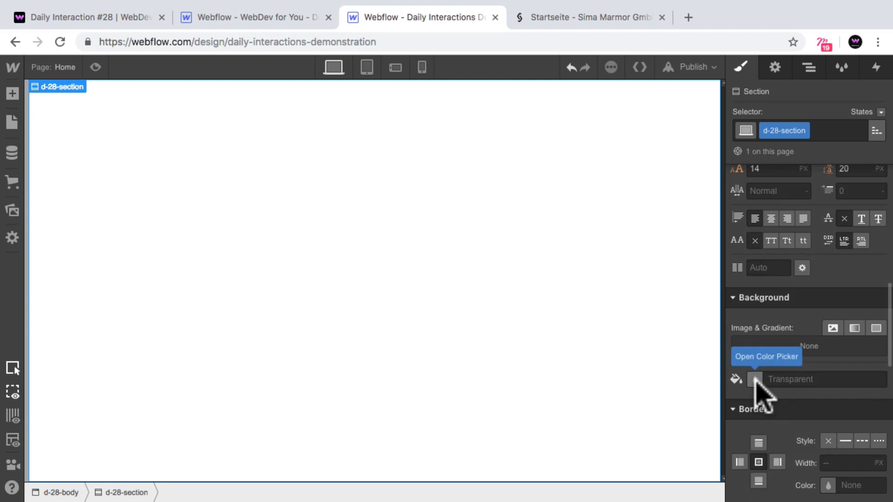
pyautogui.click(754, 379)
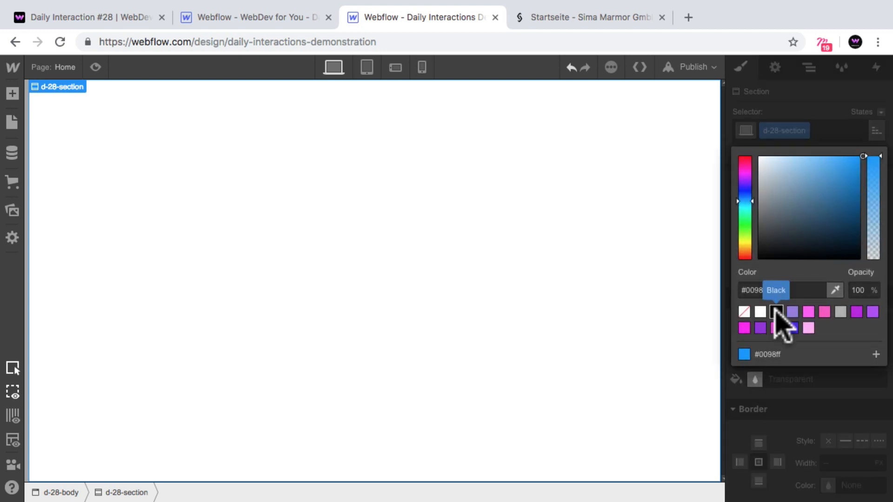
pyautogui.click(775, 312)
pyautogui.click(796, 408)
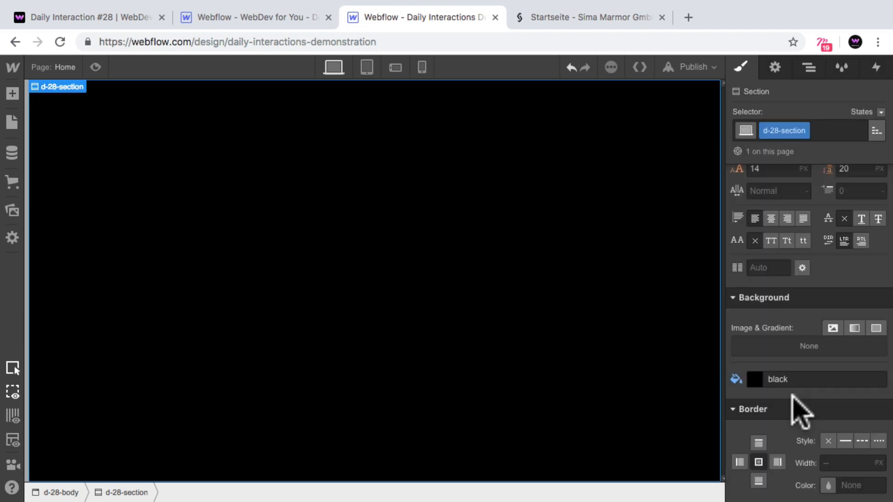
# Make the section a horizontal flex layout with its children justified and aligned to the center.
pyautogui.scroll(5, 802, 412)
pyautogui.scroll(5, 802, 411)
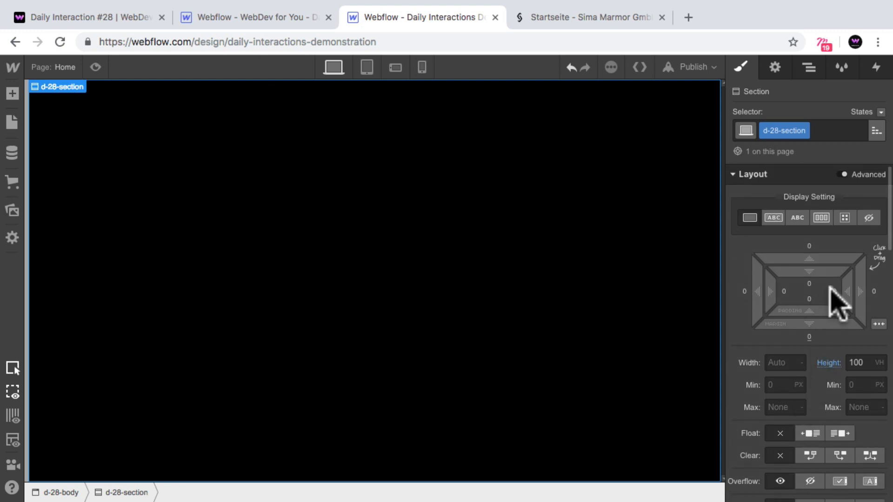
pyautogui.click(821, 217)
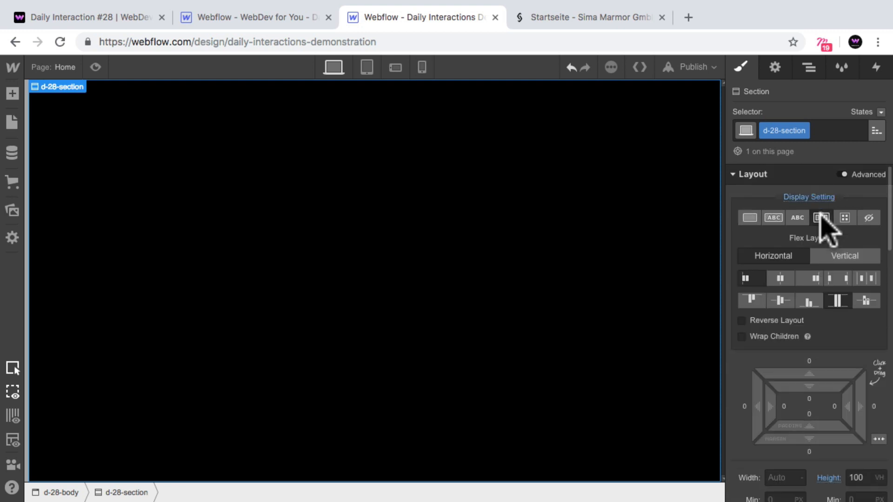
pyautogui.click(781, 279)
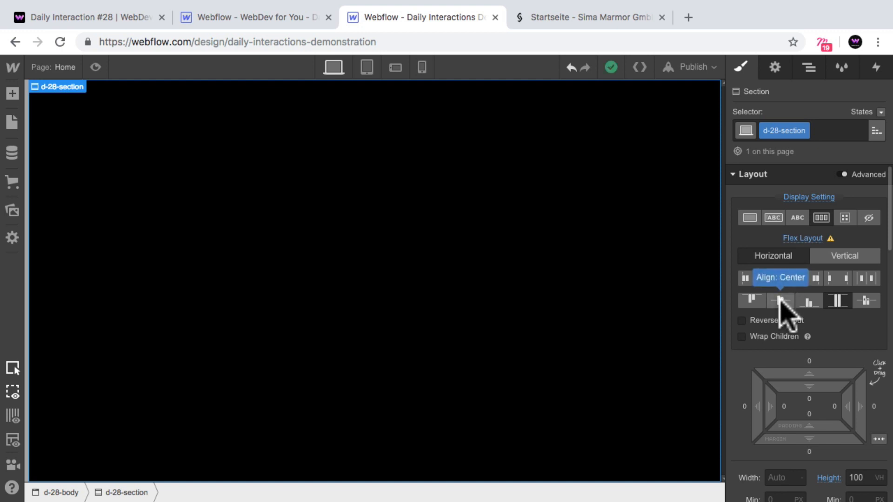
pyautogui.click(780, 302)
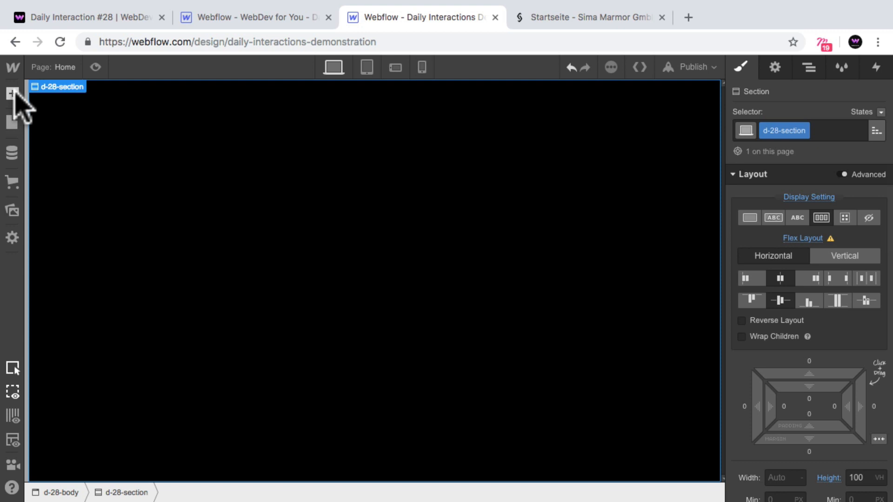
# Add a Link Block inside the section and give it a new class named d-28-link-block.
pyautogui.click(13, 94)
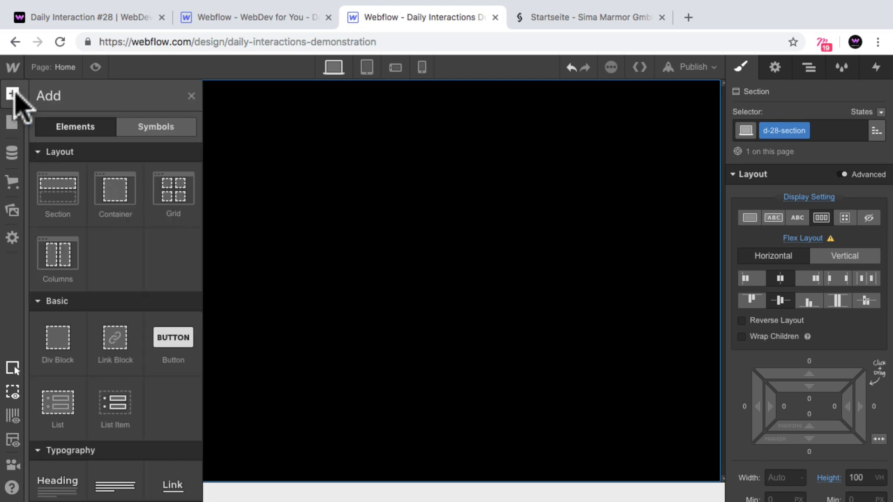
pyautogui.click(116, 337)
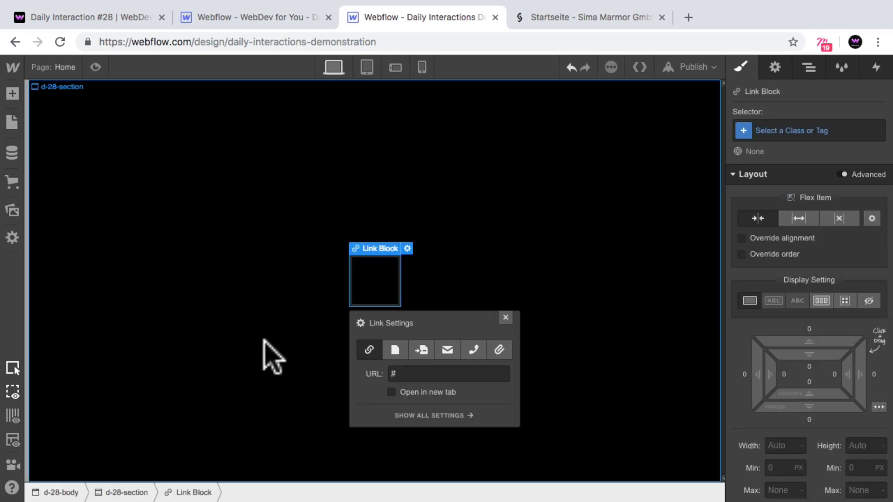
pyautogui.click(792, 131)
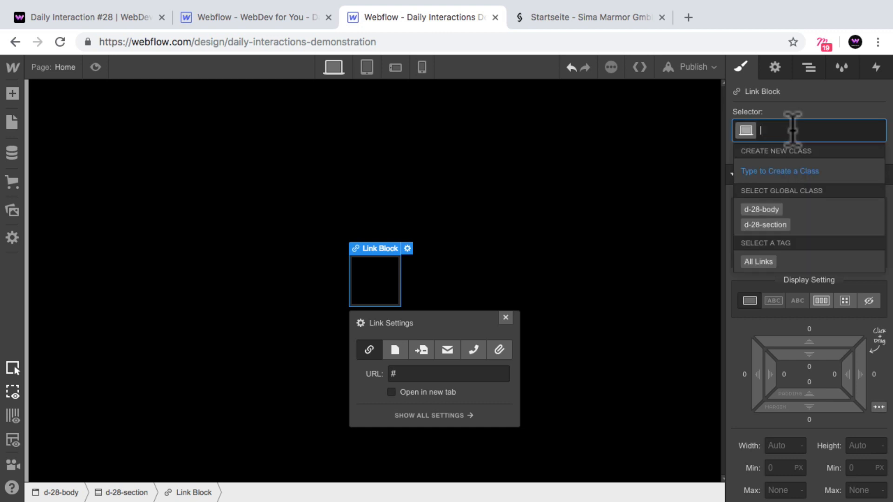
pyautogui.write('d-28-link-block')
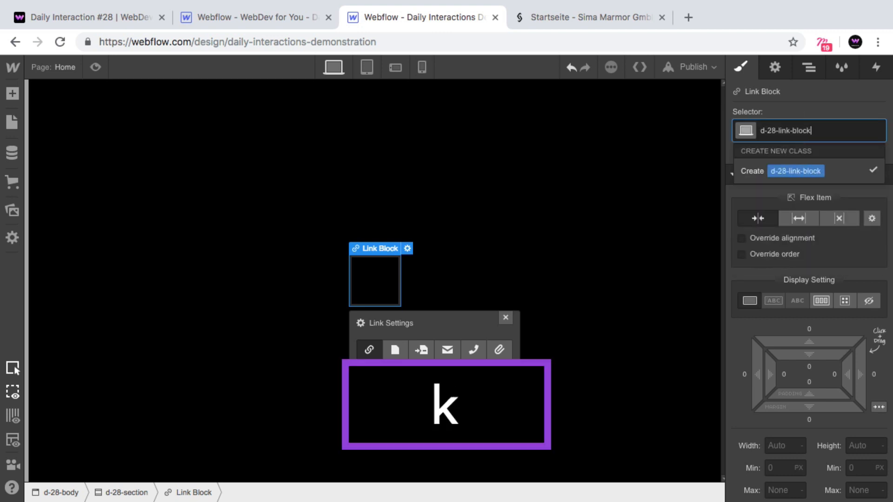
pyautogui.press('Return')
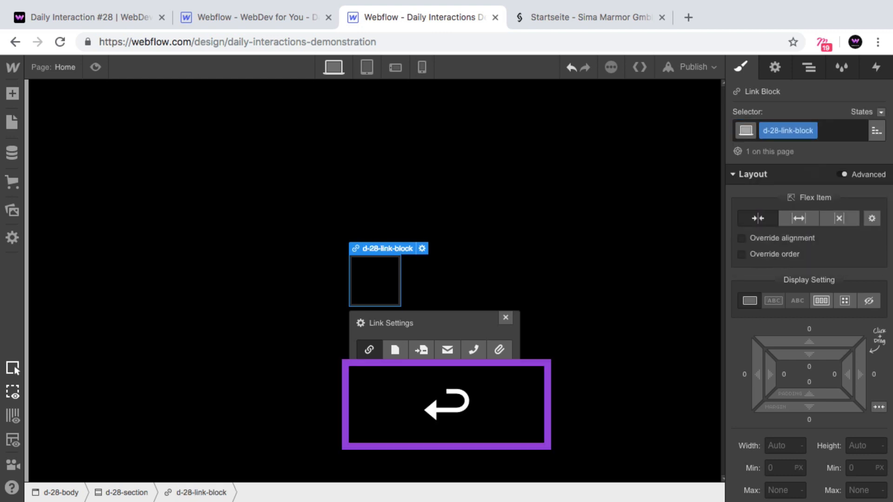
# Make the link block a horizontal flex layout with its content justified and aligned to the center.
pyautogui.click(821, 300)
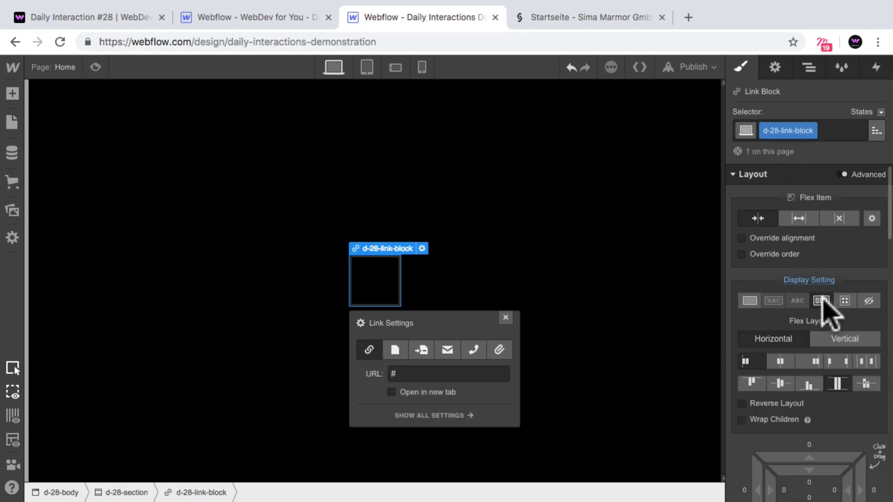
pyautogui.click(779, 361)
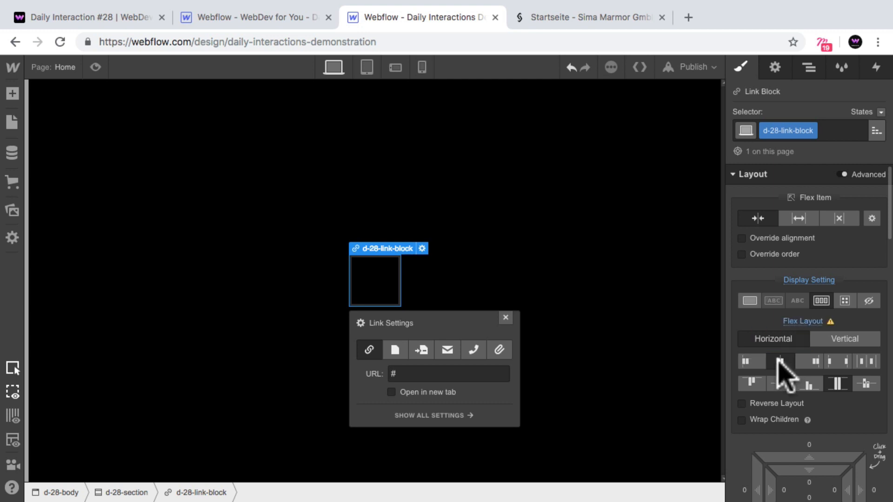
pyautogui.click(780, 384)
# Size the link block to a width of 200 px and a height of 50 px.
pyautogui.scroll(-4, 834, 365)
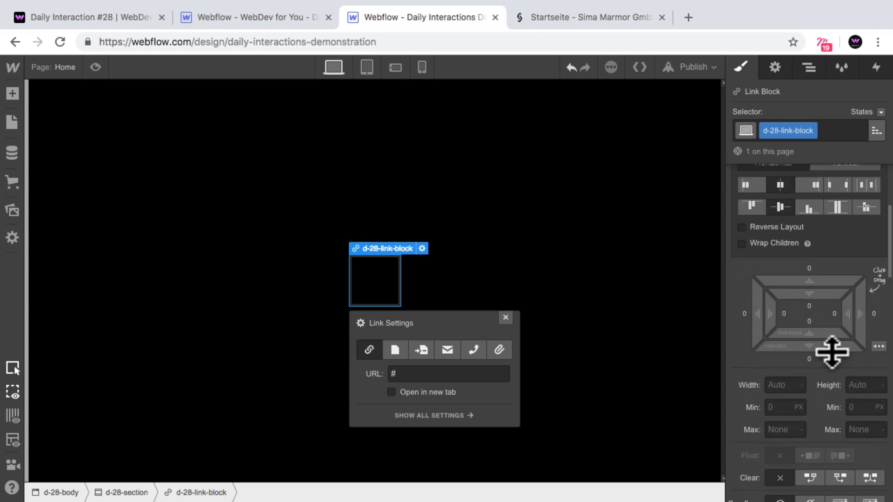
pyautogui.scroll(-2, 835, 358)
pyautogui.write('200')
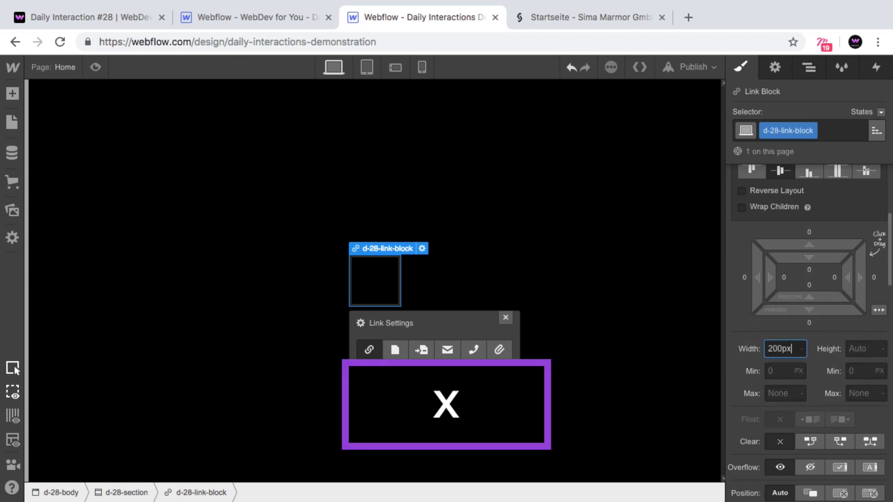
pyautogui.press('Return')
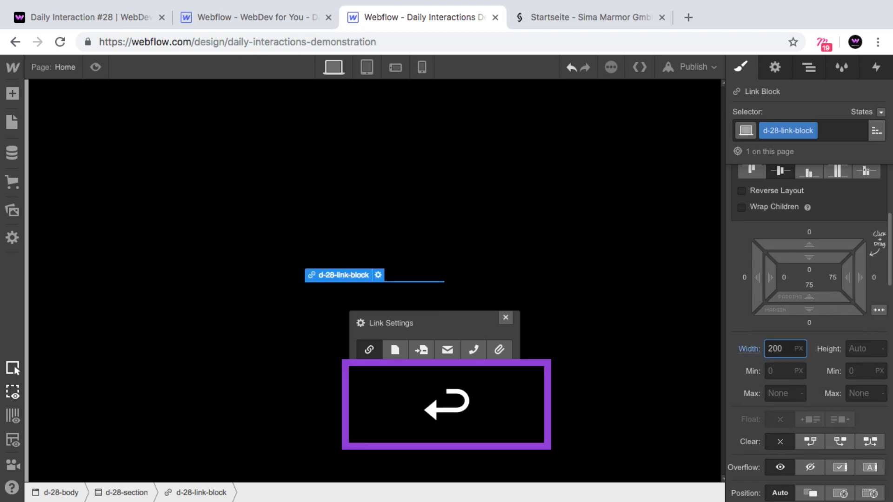
pyautogui.write('5')
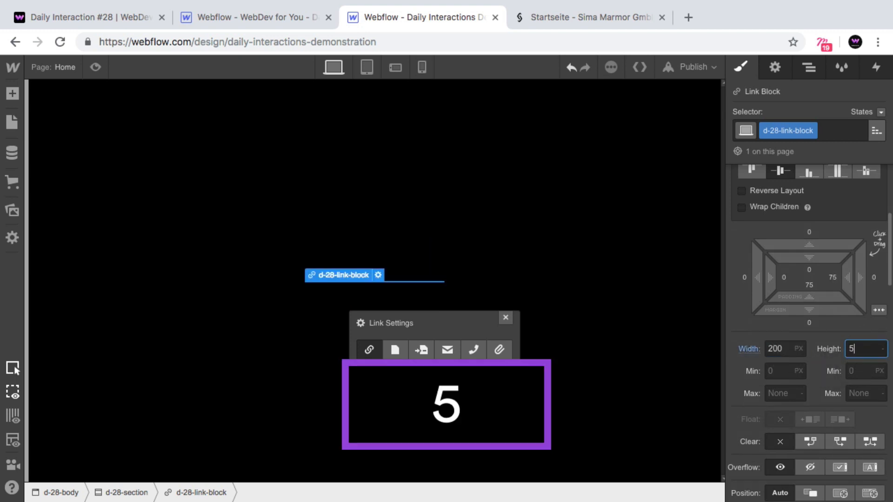
pyautogui.write('0px')
pyautogui.press('Return')
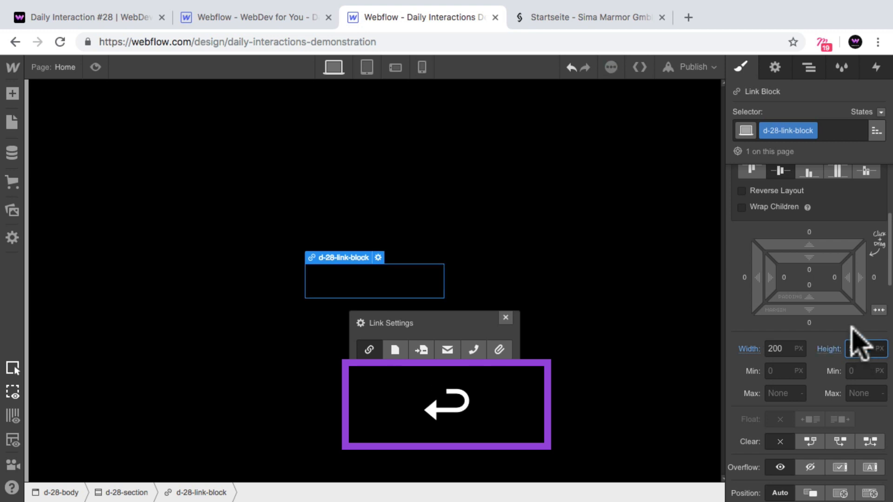
# Give the link block a solid white border 3 px wide on all sides.
pyautogui.scroll(-7, 851, 326)
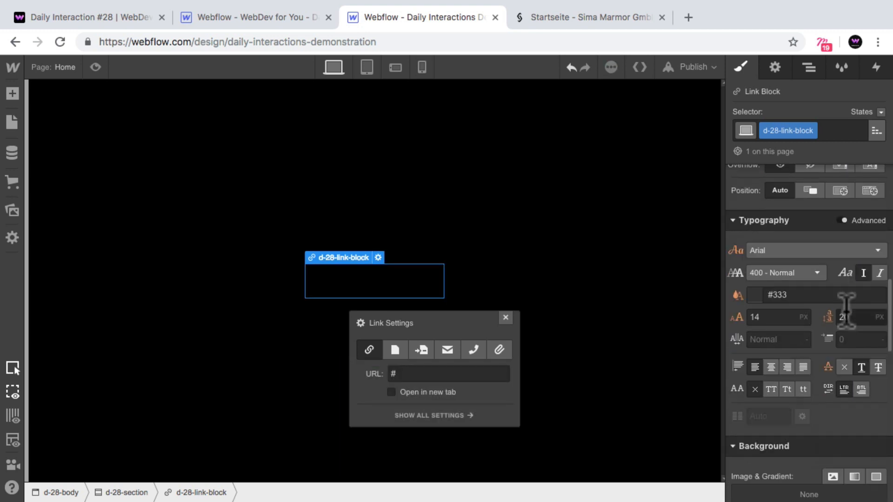
pyautogui.scroll(-5, 848, 317)
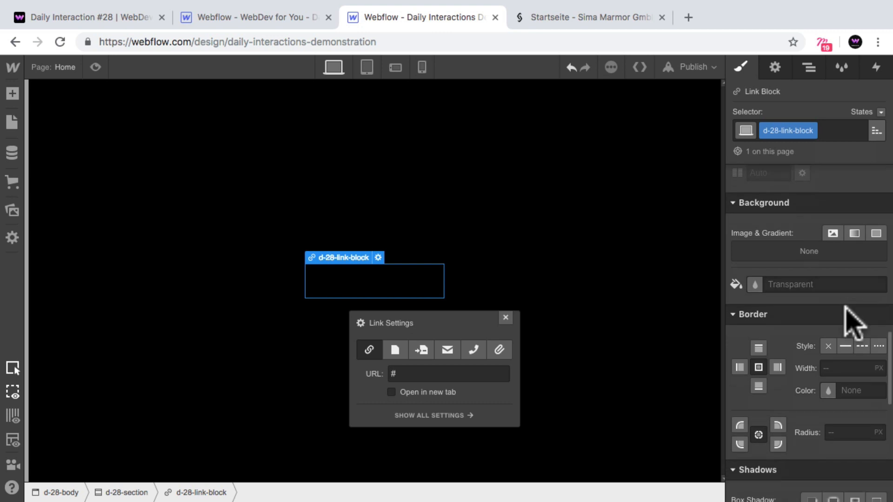
pyautogui.scroll(-2, 853, 321)
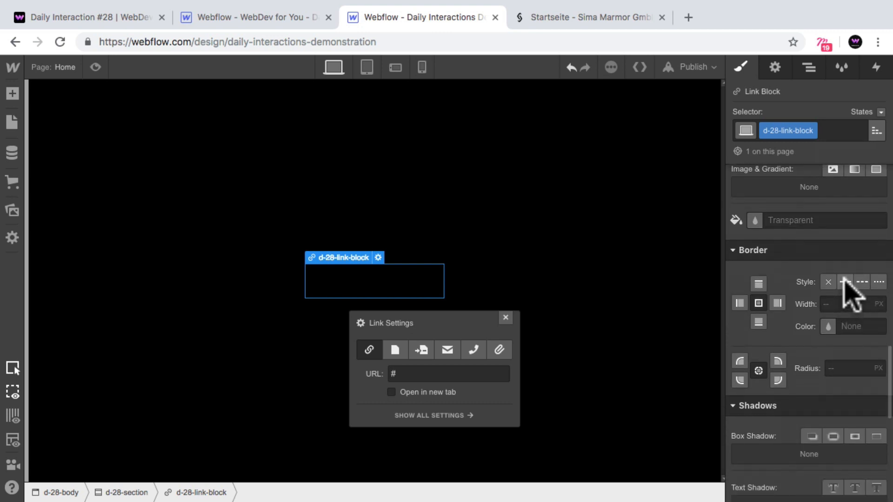
pyautogui.click(845, 281)
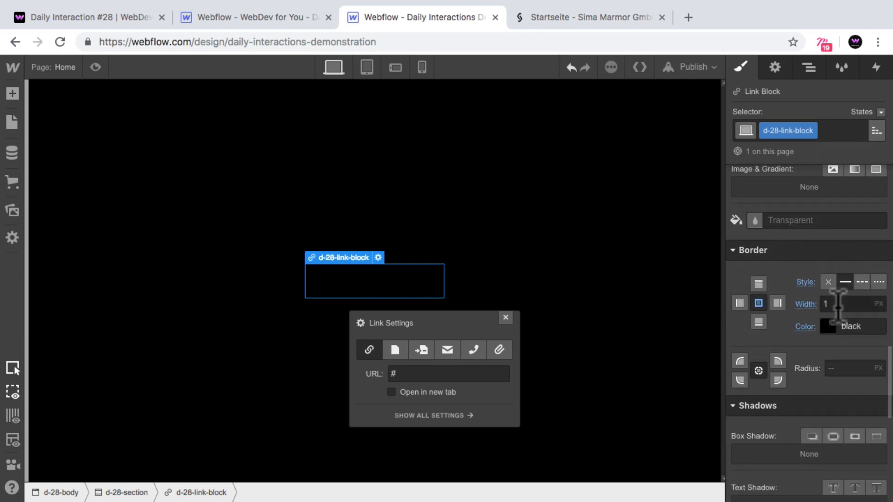
pyautogui.click(837, 305)
pyautogui.write('3')
pyautogui.press('Return')
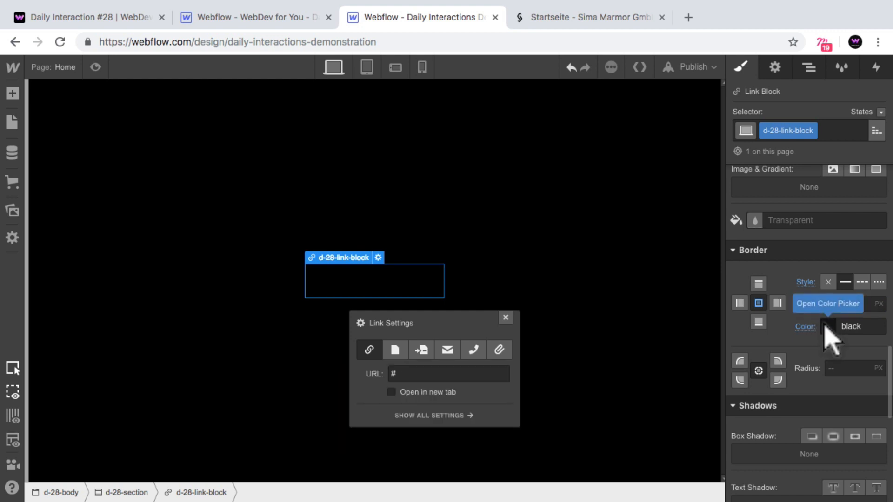
pyautogui.click(828, 327)
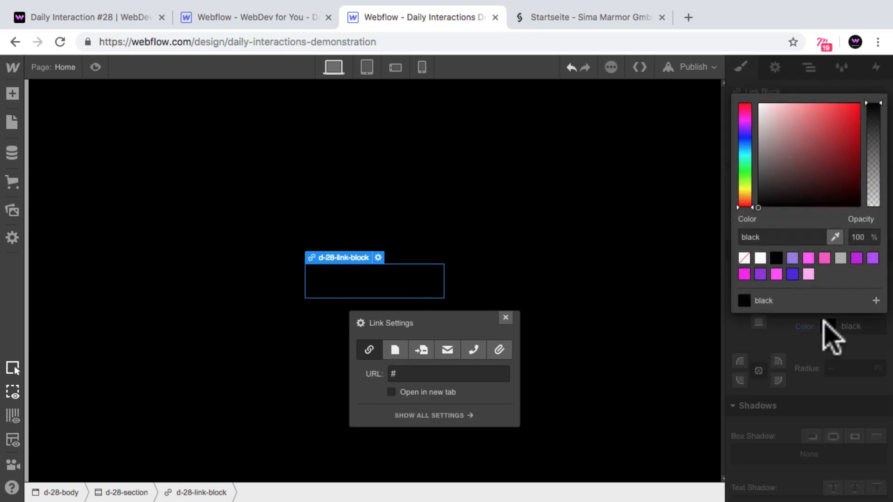
pyautogui.click(760, 258)
pyautogui.click(821, 399)
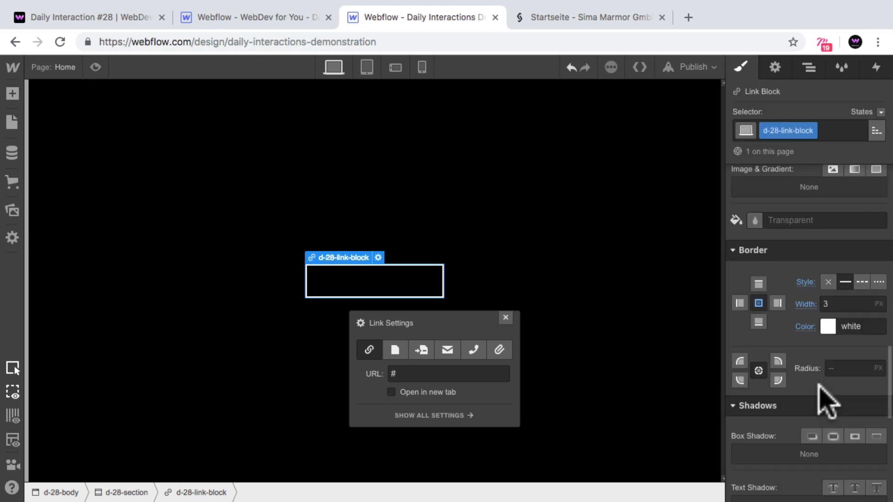
# Add an outside box shadow to the link block with a distance of 10 px and a blur of 0 px.
pyautogui.scroll(-1, 823, 398)
pyautogui.scroll(-2, 821, 398)
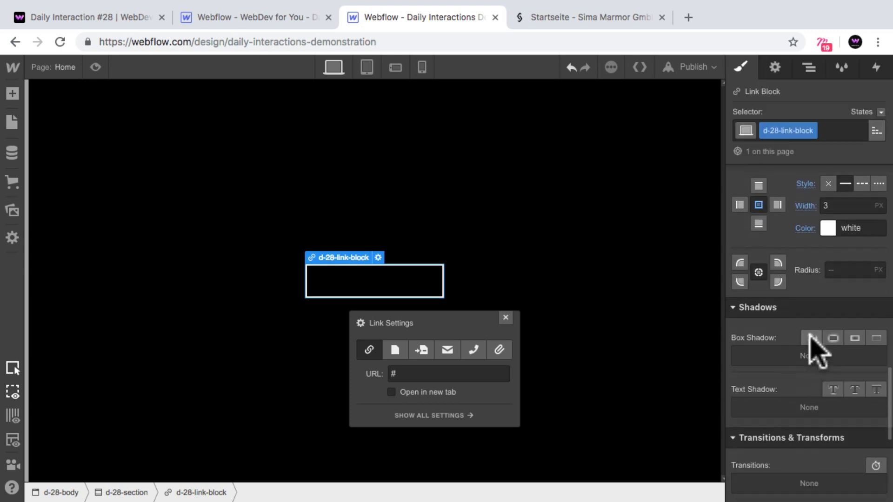
pyautogui.click(811, 338)
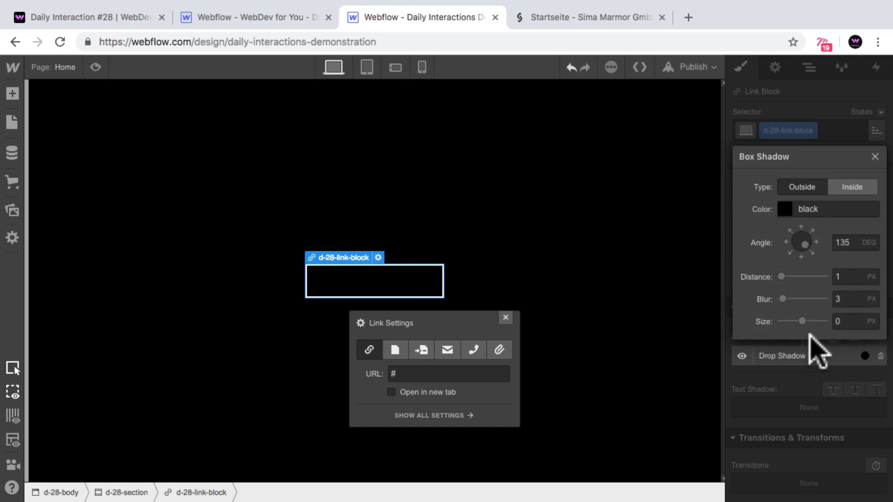
pyautogui.click(833, 276)
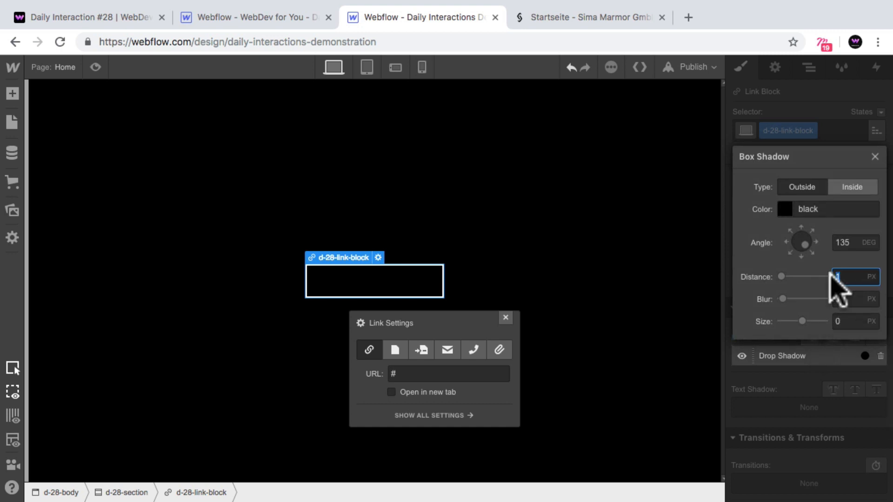
pyautogui.write('10')
pyautogui.press('Return')
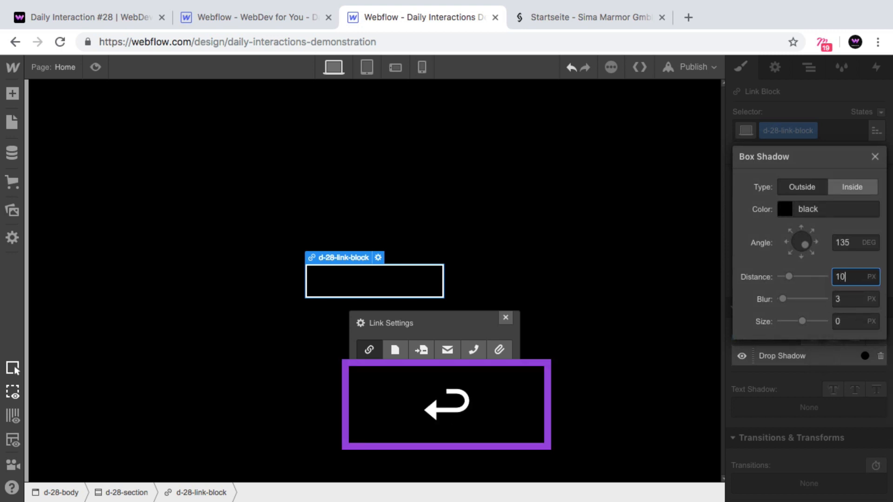
pyautogui.click(846, 299)
pyautogui.write('0')
pyautogui.press('Return')
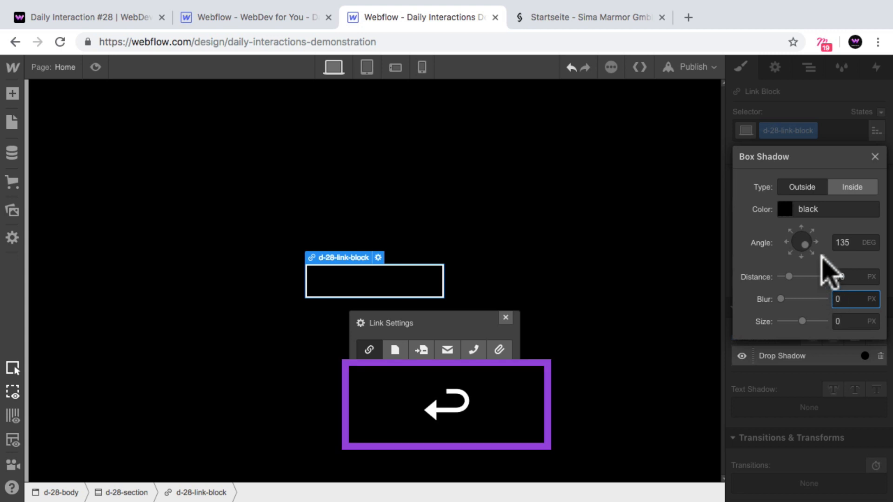
# Set the link block's box shadow color to white and close the shadow settings.
pyautogui.click(785, 209)
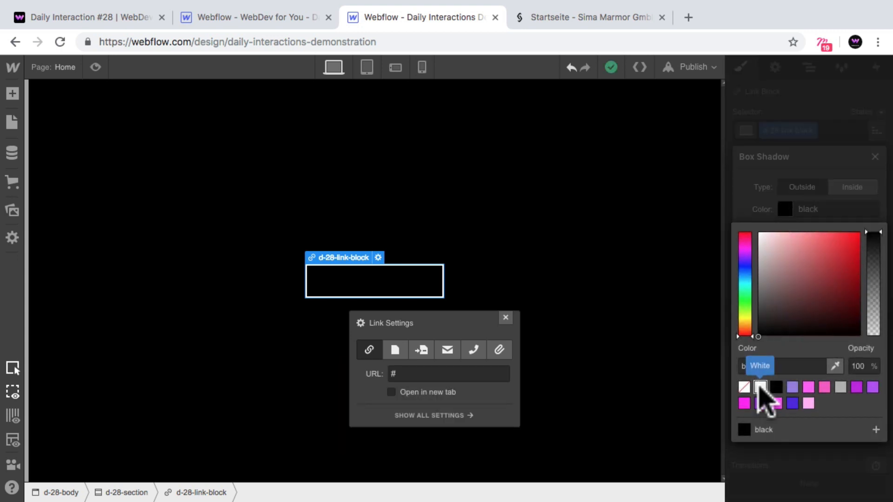
pyautogui.click(760, 387)
pyautogui.click(760, 206)
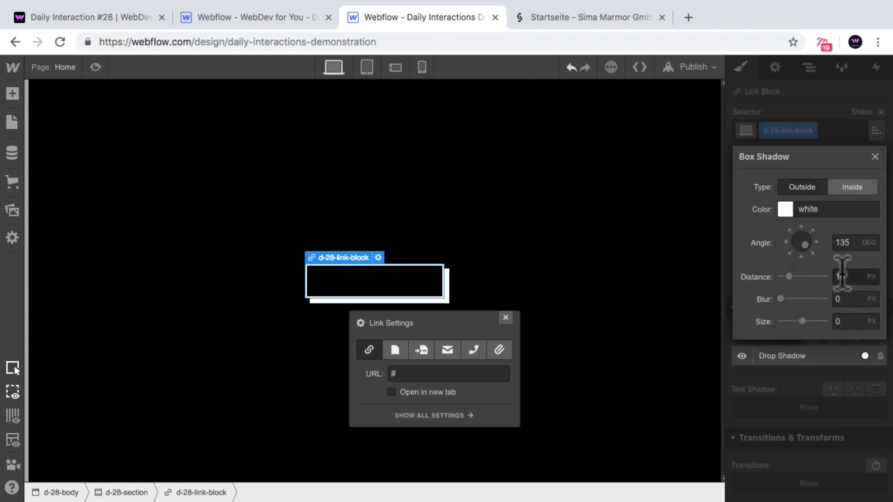
pyautogui.click(848, 299)
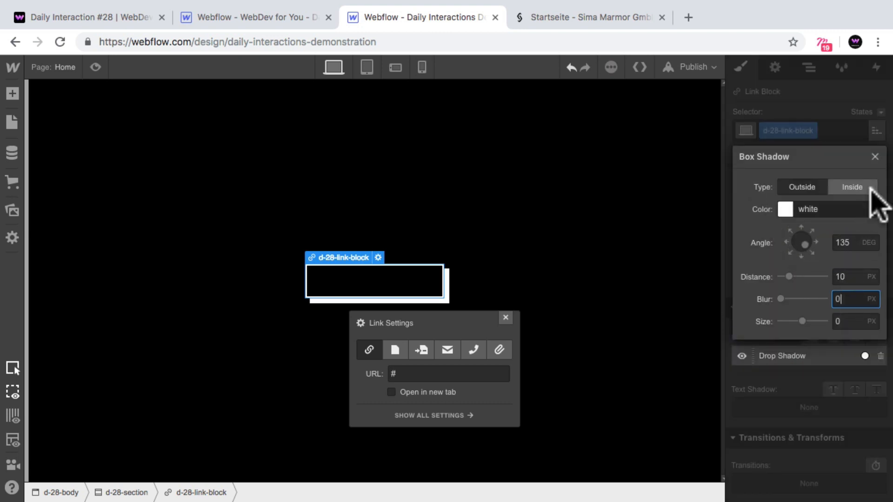
pyautogui.click(874, 157)
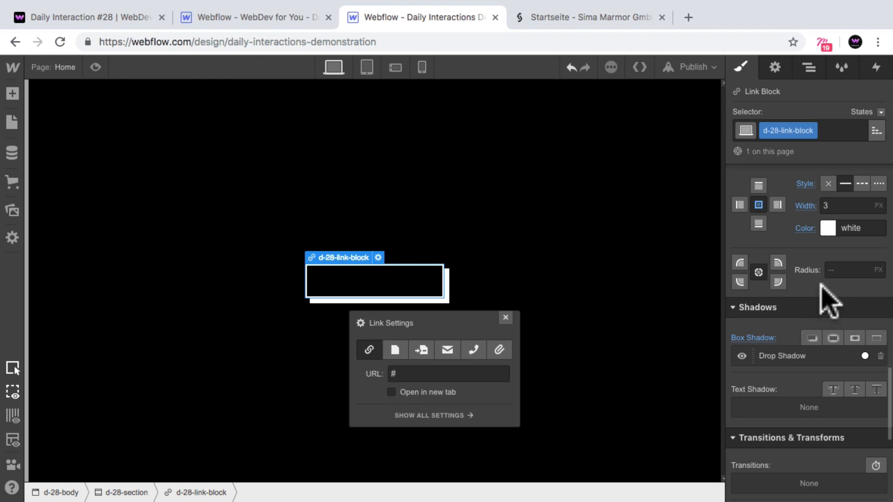
# Add a Text Block inside d-28-link-block.
pyautogui.click(808, 70)
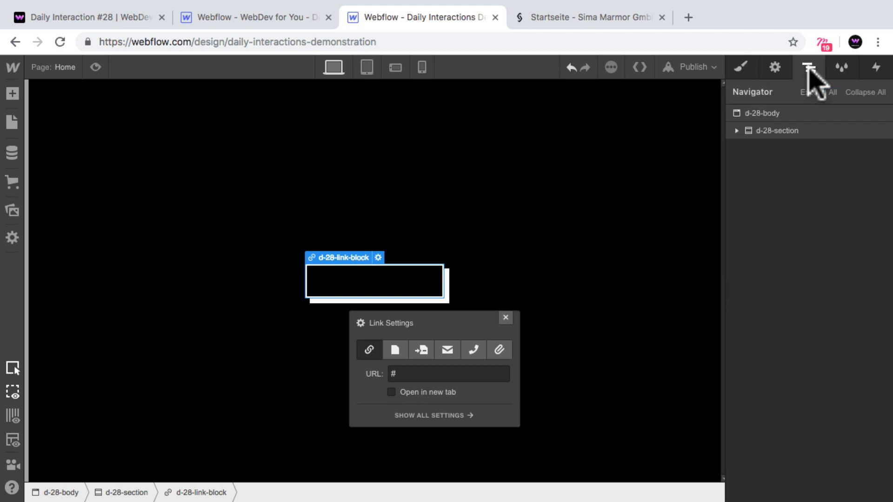
pyautogui.click(772, 130)
pyautogui.click(737, 130)
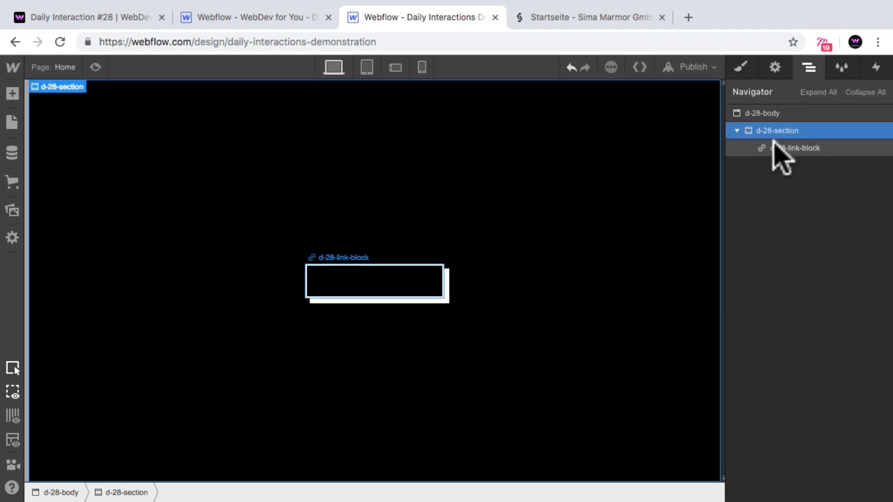
pyautogui.click(796, 149)
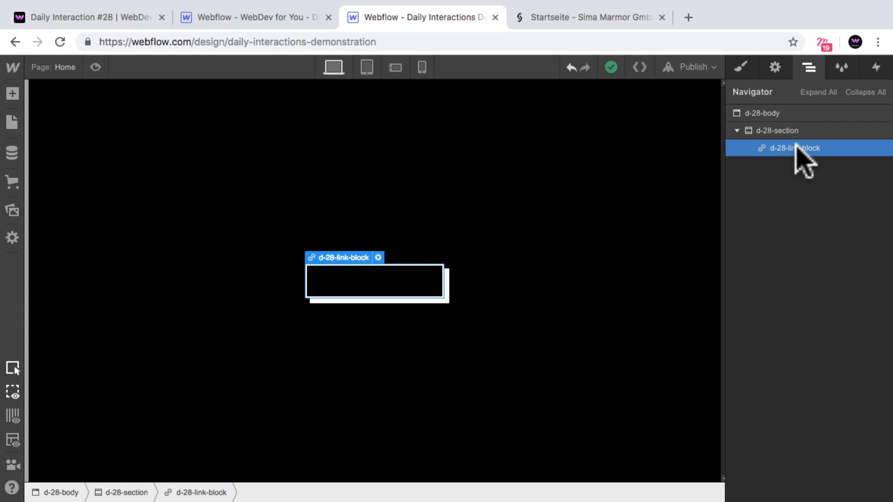
pyautogui.click(12, 93)
pyautogui.scroll(-4, 61, 241)
pyautogui.scroll(-2, 67, 242)
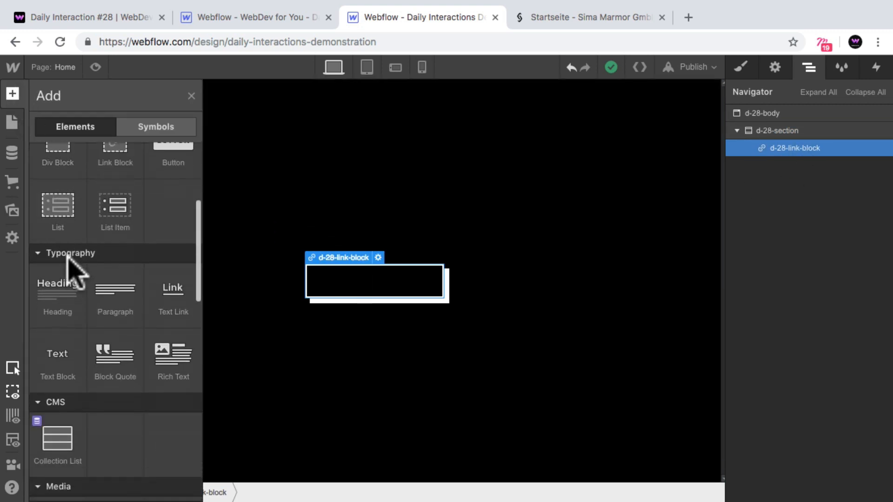
pyautogui.click(57, 360)
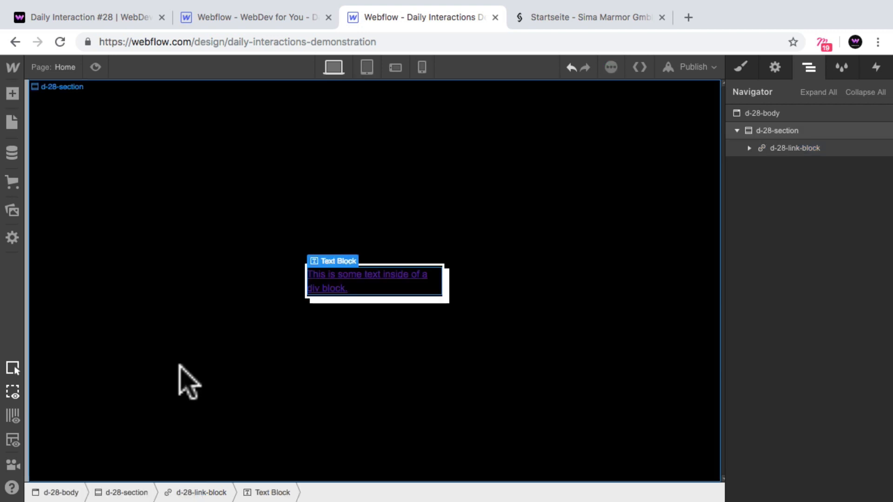
# Remove the underline from the link block's text by setting its text decoration to none.
pyautogui.click(809, 148)
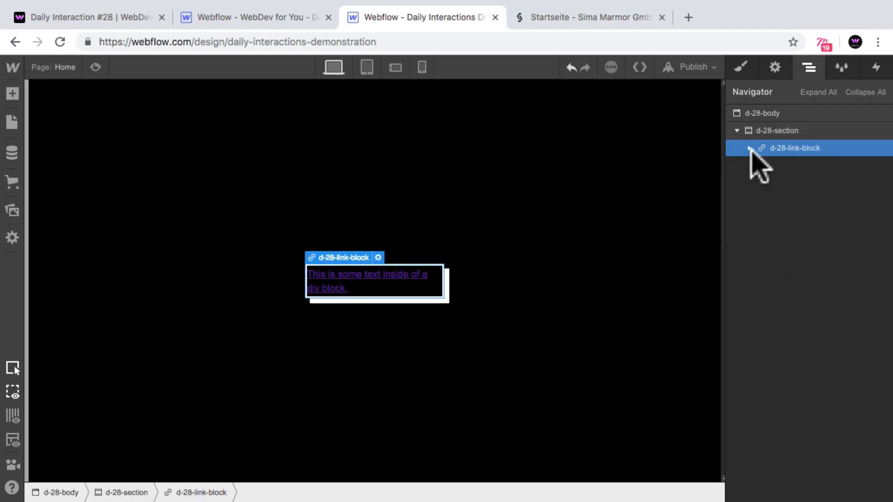
pyautogui.click(749, 148)
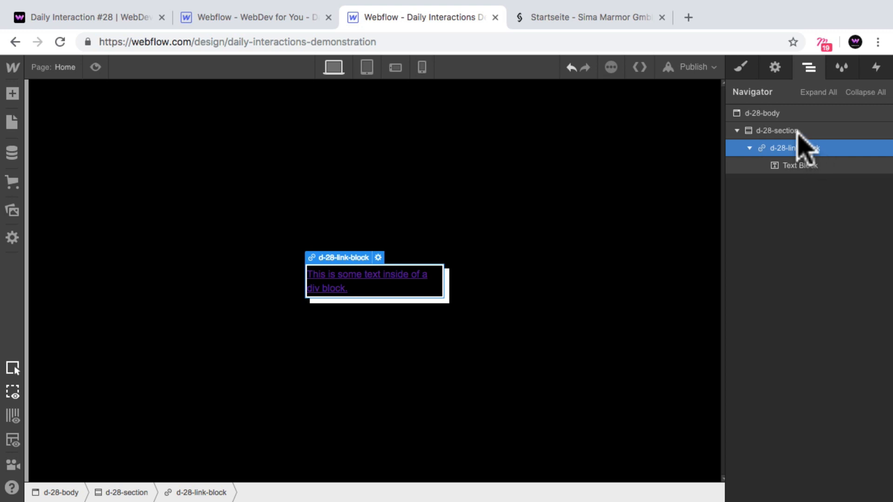
pyautogui.click(743, 68)
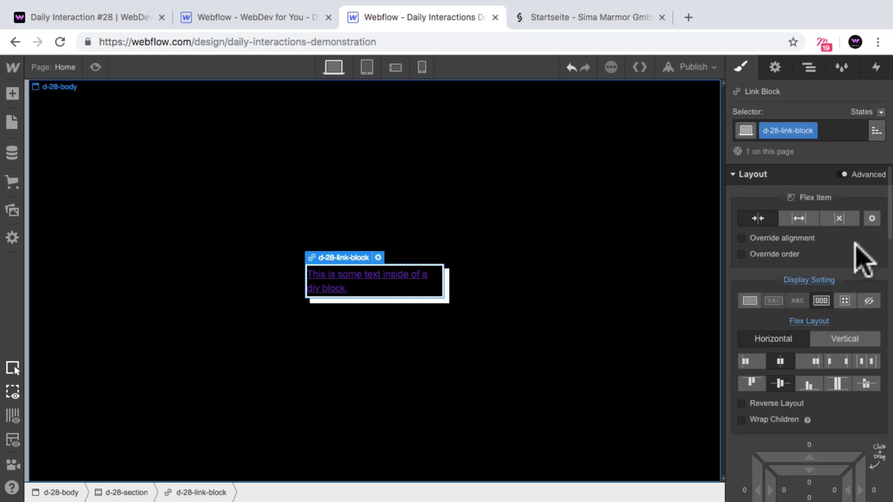
pyautogui.scroll(-10, 857, 259)
pyautogui.scroll(-1, 854, 243)
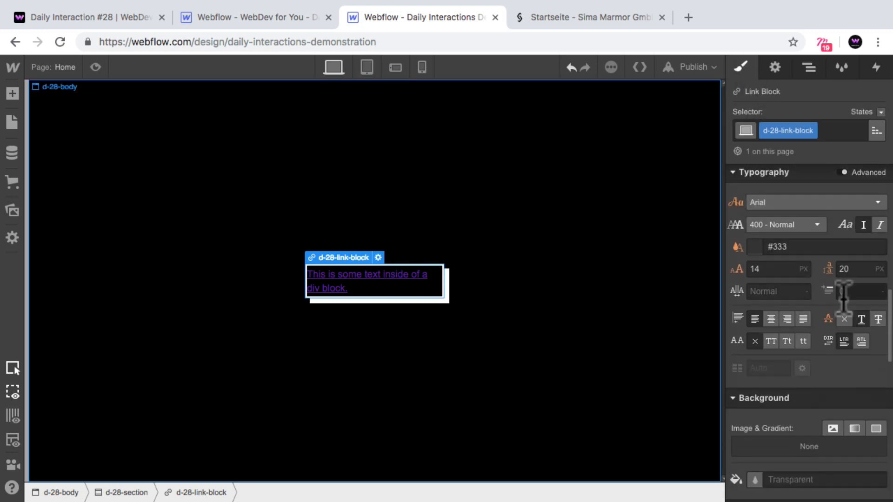
pyautogui.click(842, 314)
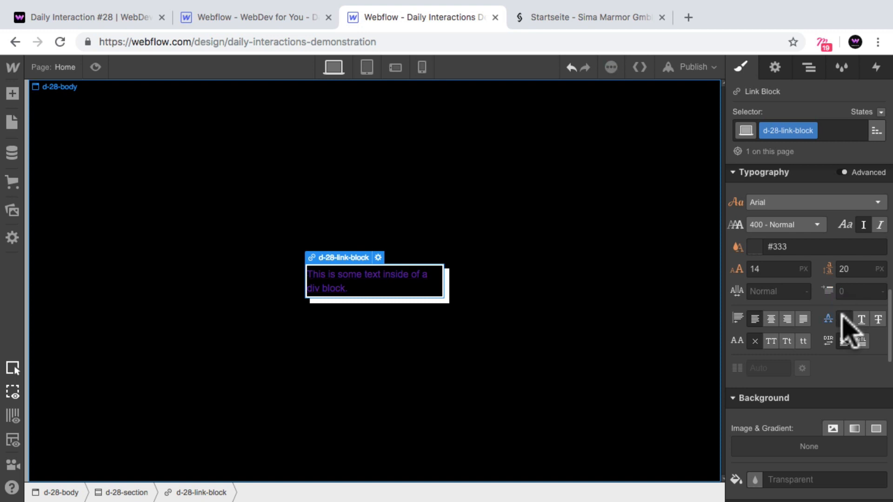
# Give the Text Block inside the link block a new class named d-28-link-block-text.
pyautogui.click(808, 68)
pyautogui.click(809, 167)
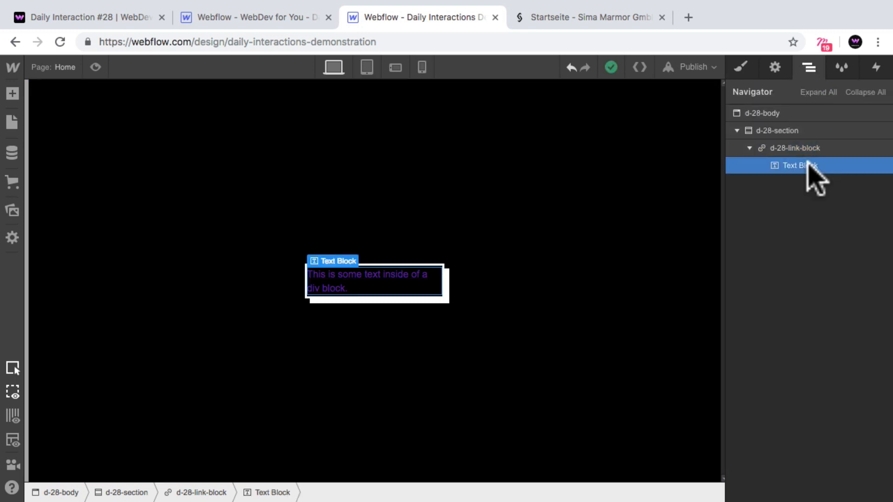
pyautogui.click(741, 68)
pyautogui.click(772, 133)
pyautogui.write('d-28')
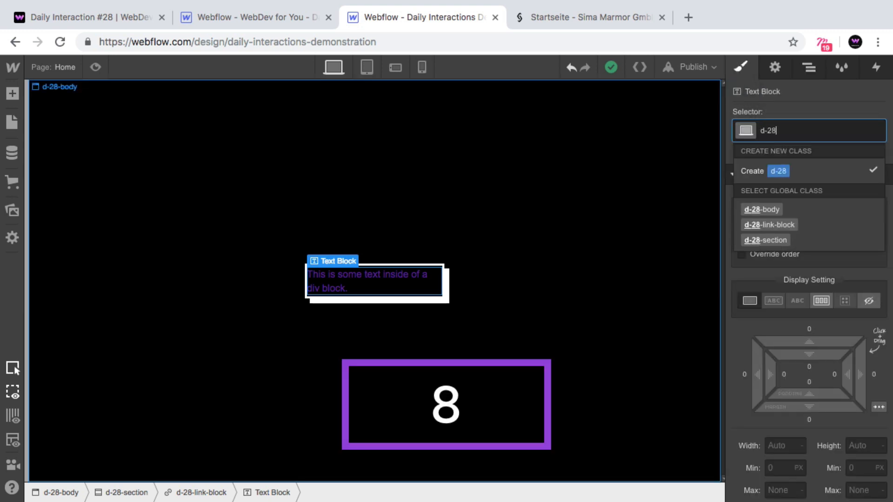
pyautogui.write('-link-block-tex')
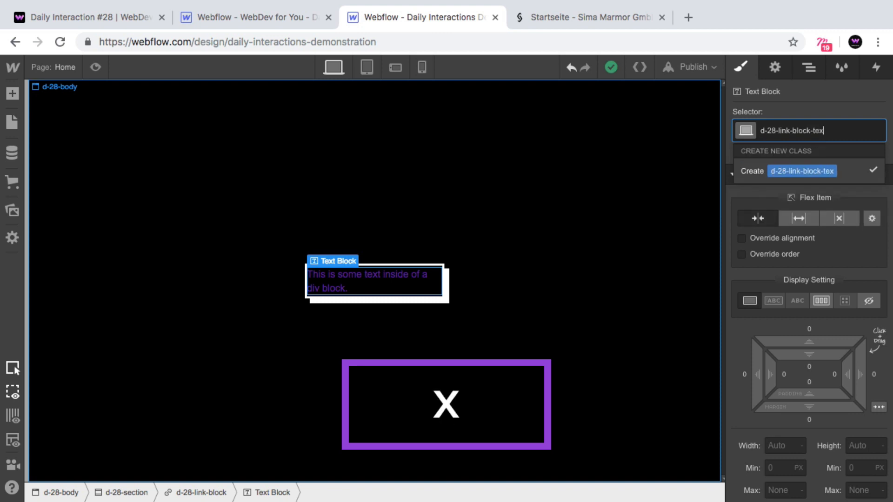
pyautogui.write('t')
pyautogui.press('Return')
# Set the text block's font to Circular Book and its text color to white.
pyautogui.scroll(-8, 826, 239)
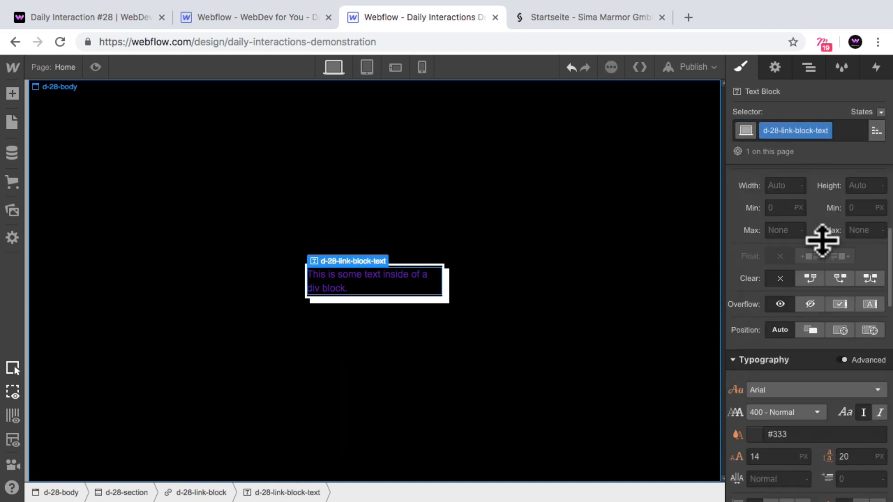
pyautogui.scroll(-2, 820, 253)
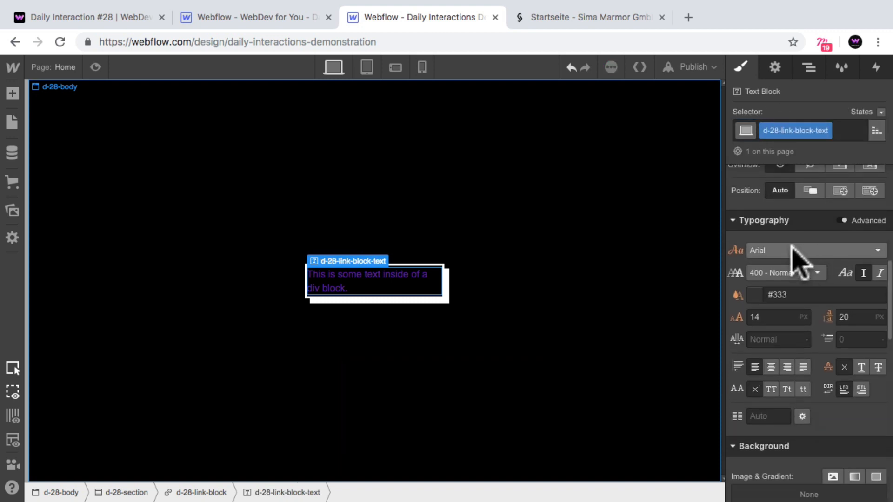
pyautogui.click(797, 251)
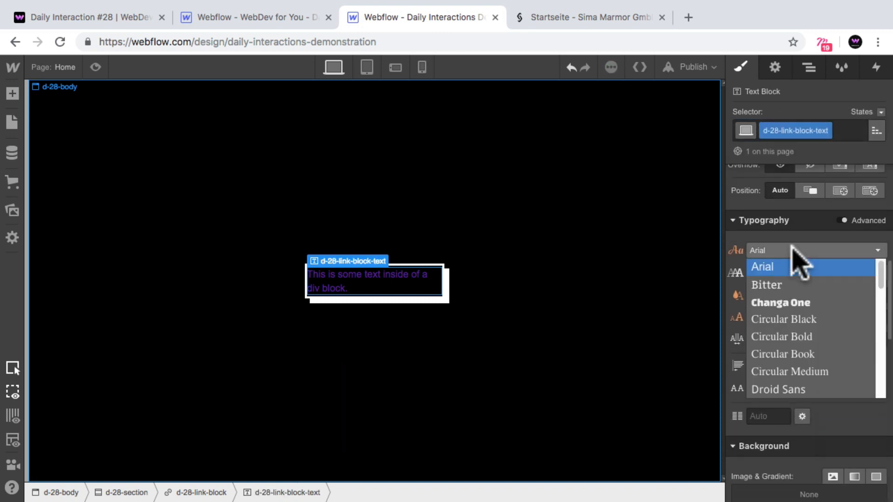
pyautogui.click(809, 354)
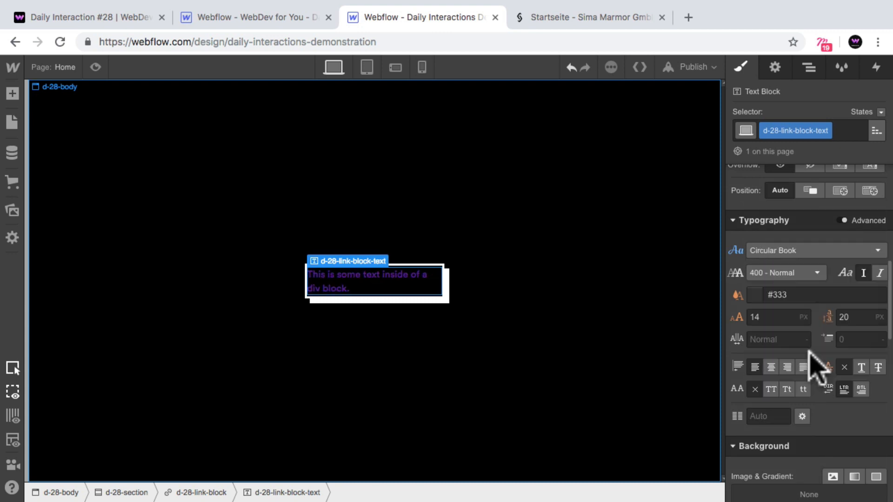
pyautogui.click(755, 295)
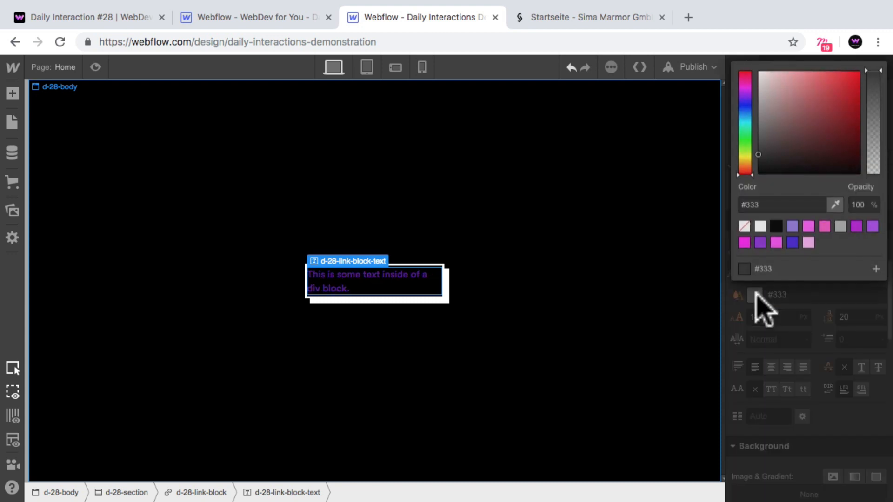
pyautogui.click(760, 227)
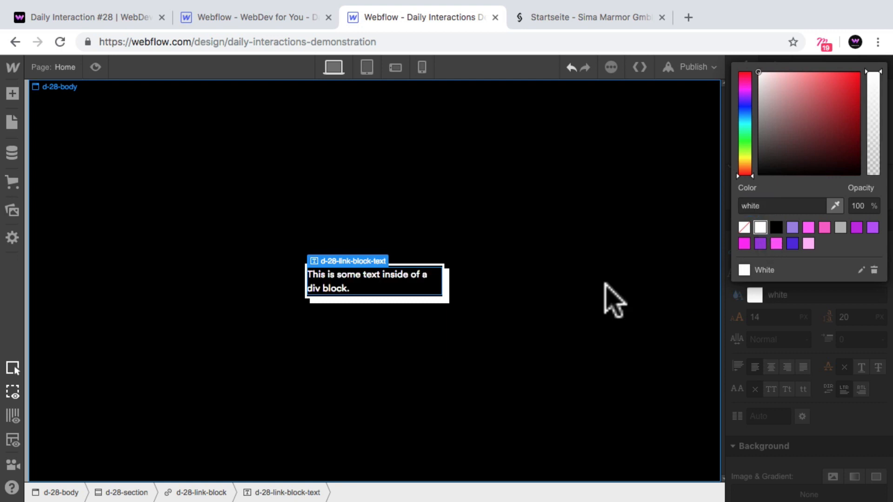
# Replace the placeholder text inside the link block with "Websites".
pyautogui.click(388, 280)
pyautogui.doubleClick(388, 280)
pyautogui.press('super+a')
pyautogui.write('Webs')
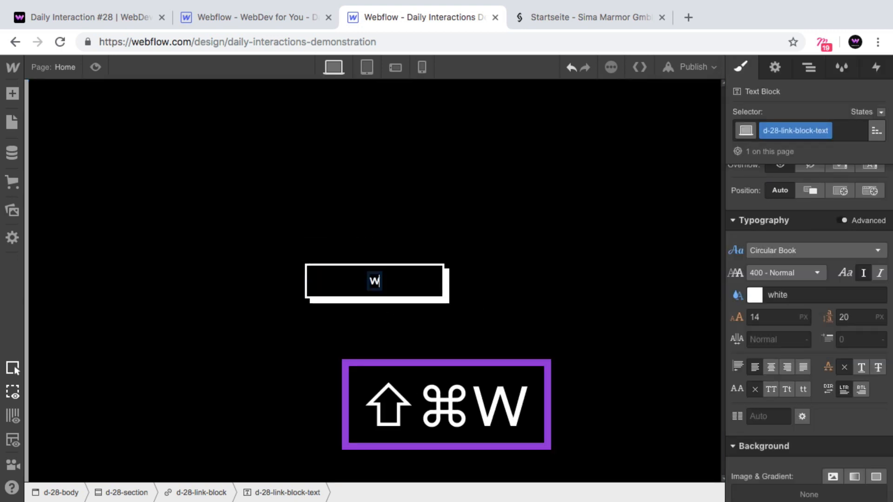
pyautogui.click(408, 276)
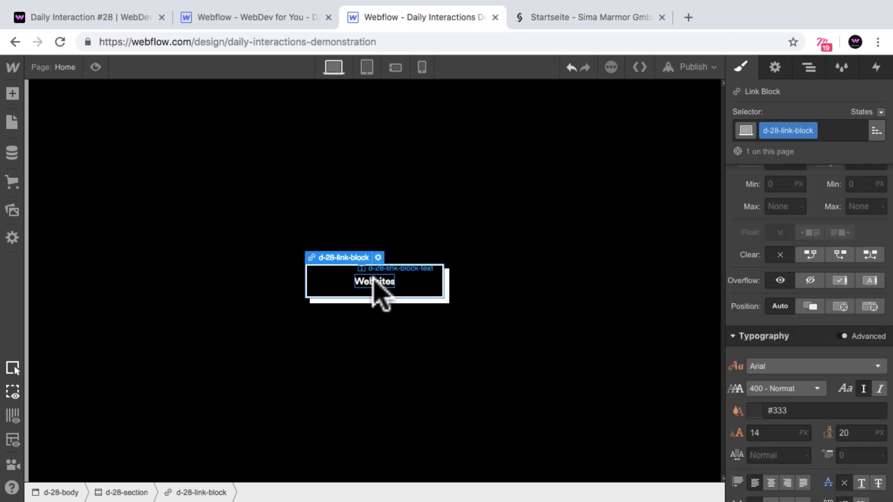
# Set the "Websites" text block's font size to 20 px and letter spacing to 1 px, and preview the page.
pyautogui.click(373, 278)
pyautogui.click(744, 314)
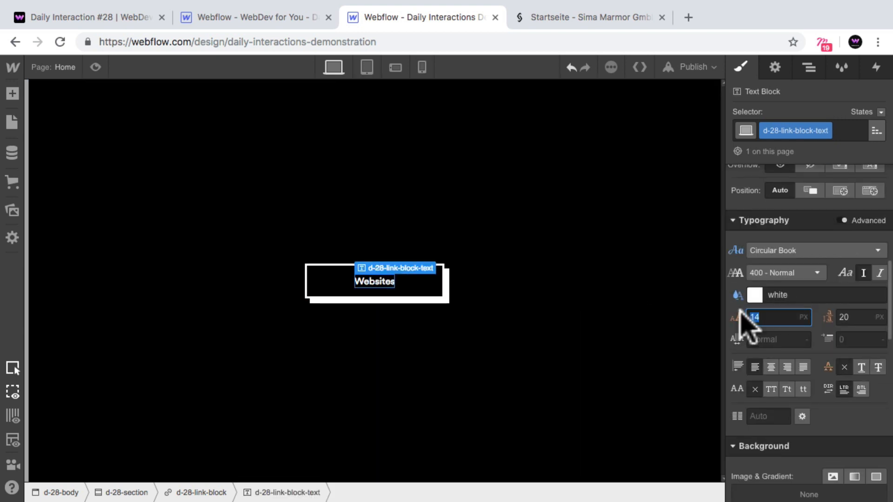
pyautogui.write('20')
pyautogui.press('Return')
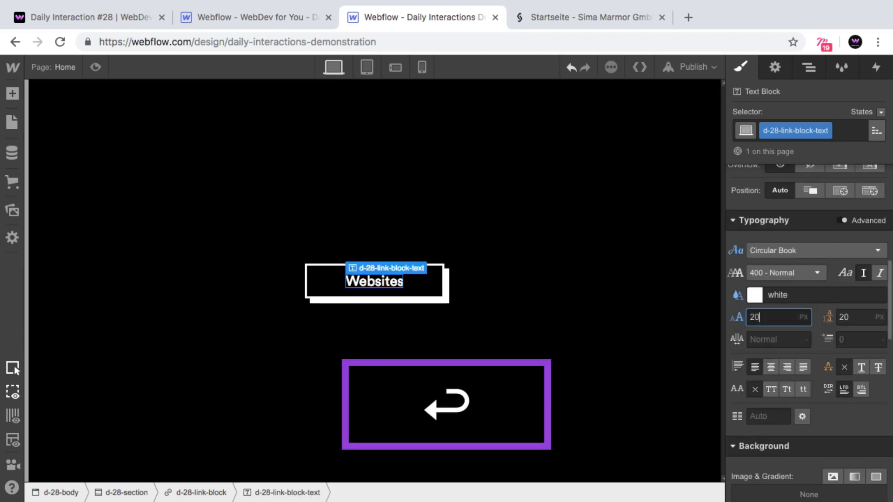
pyautogui.click(759, 341)
pyautogui.write('1')
pyautogui.press('Return')
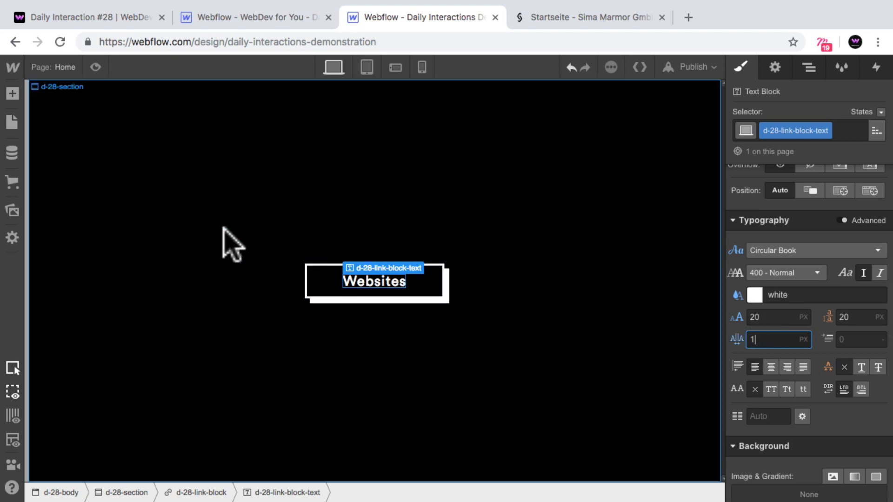
pyautogui.click(95, 66)
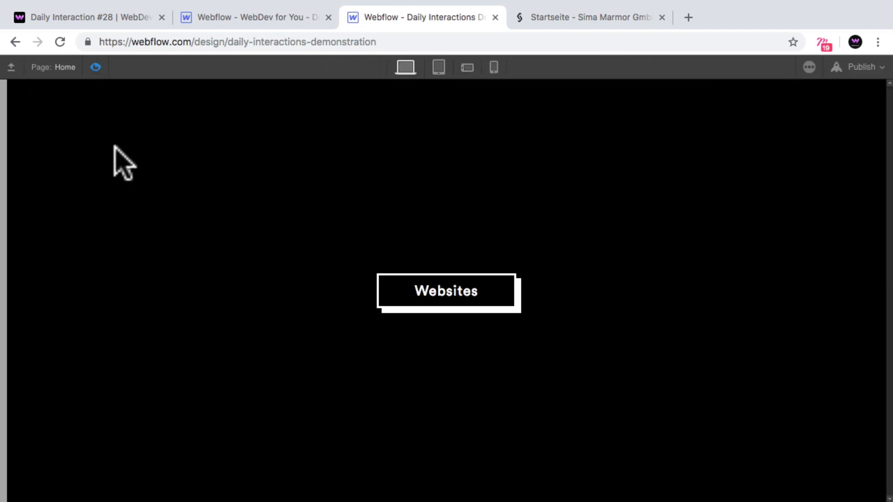
pyautogui.click(95, 66)
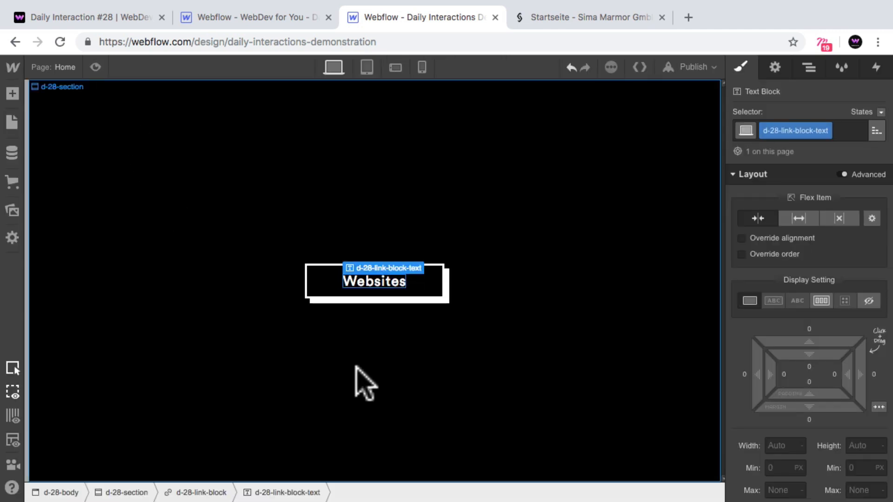
# Remove the drop shadow from d-28-link-block in its Hover state.
pyautogui.click(431, 278)
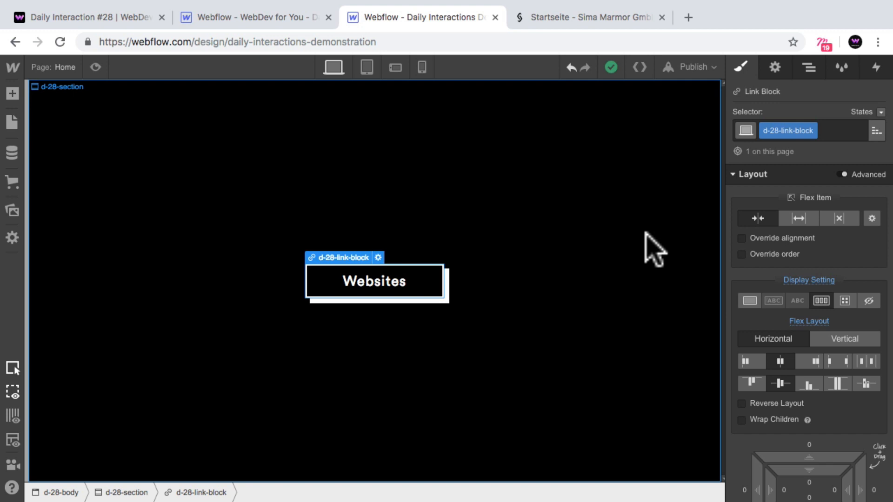
pyautogui.click(808, 68)
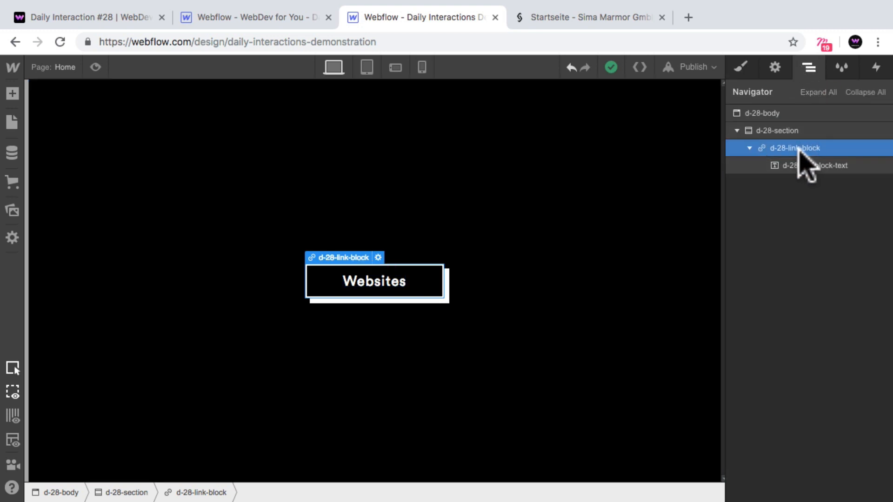
pyautogui.click(743, 68)
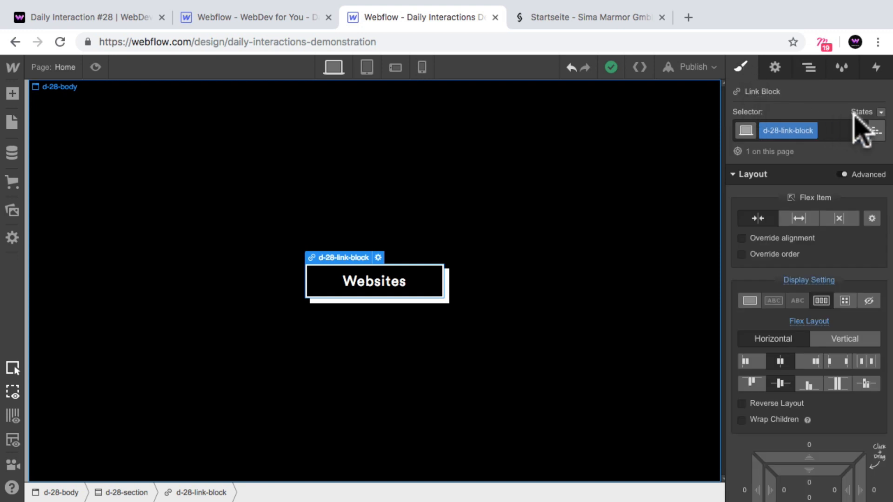
pyautogui.click(880, 112)
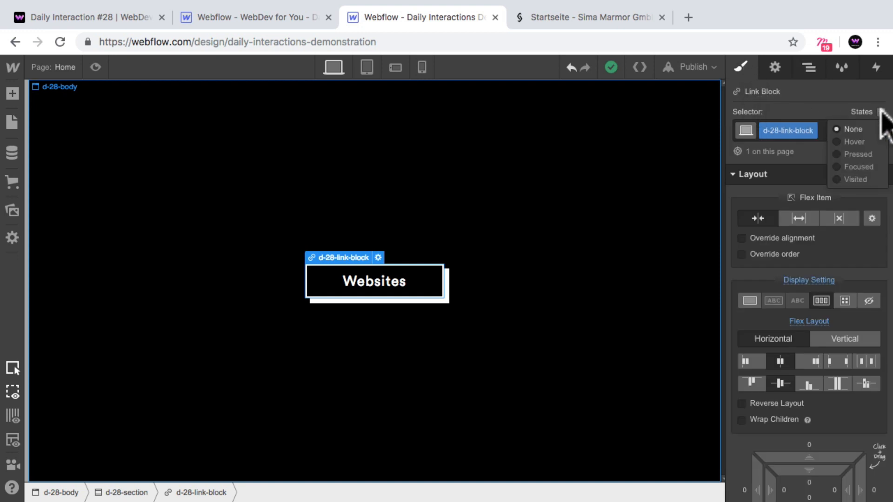
pyautogui.click(836, 141)
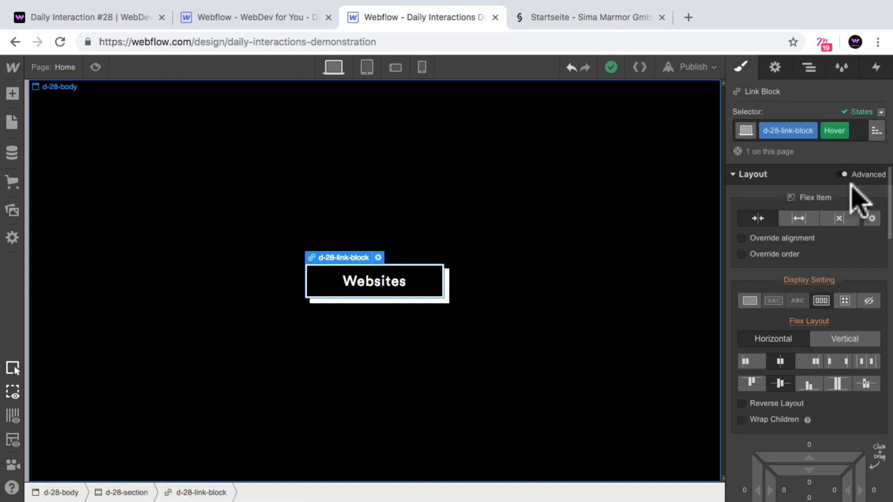
pyautogui.scroll(-10, 853, 186)
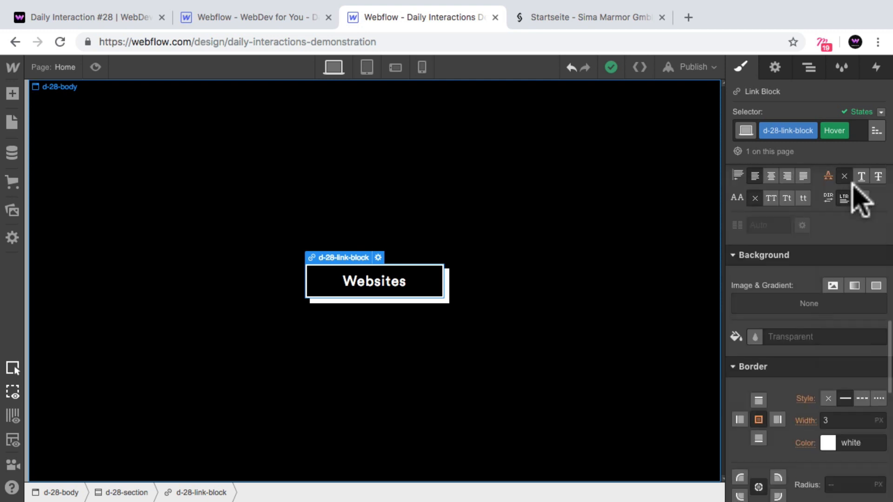
pyautogui.scroll(-9, 853, 183)
pyautogui.scroll(2, 853, 184)
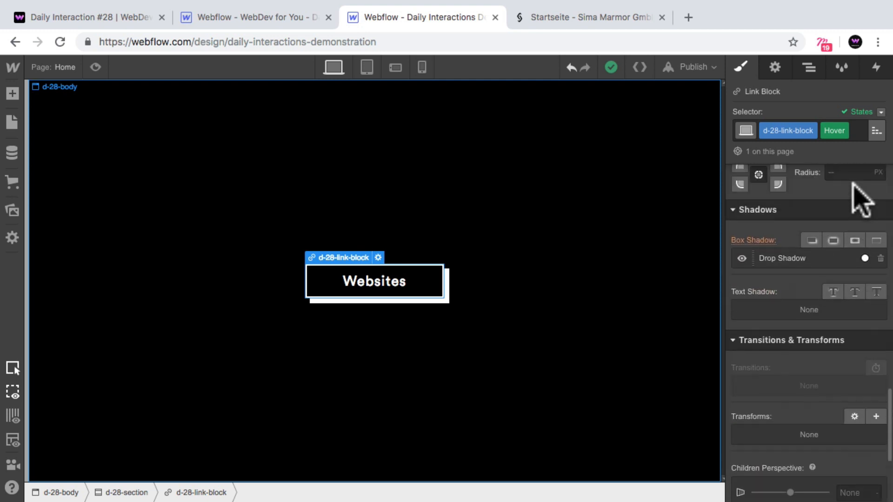
pyautogui.scroll(1, 856, 184)
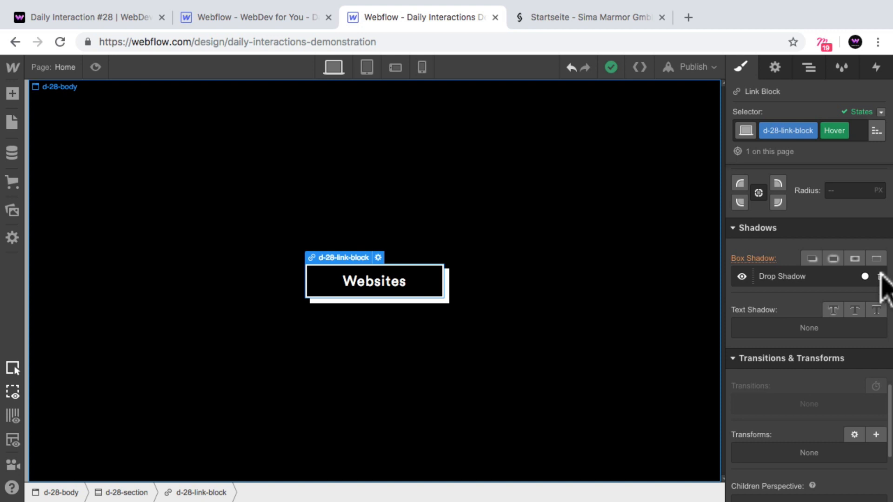
pyautogui.click(880, 277)
# Add a Move transform of 7 px on X and 7 px on Y to the link block's Hover state.
pyautogui.scroll(-5, 861, 256)
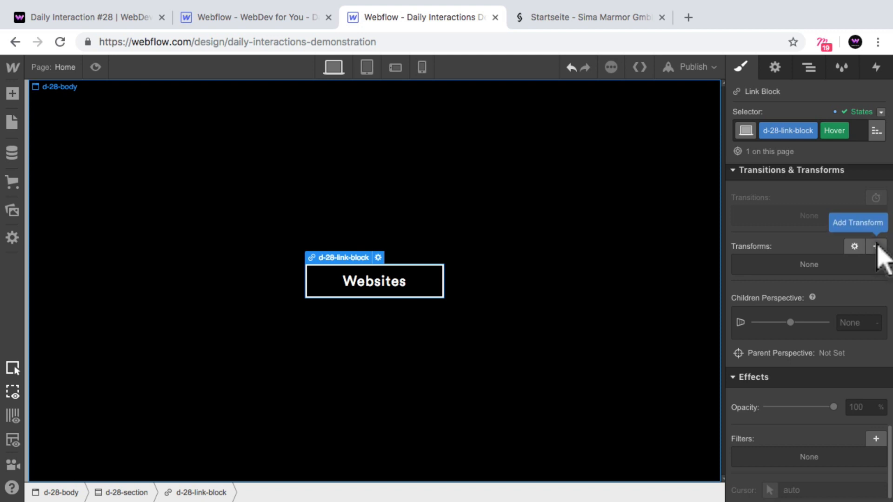
pyautogui.click(875, 246)
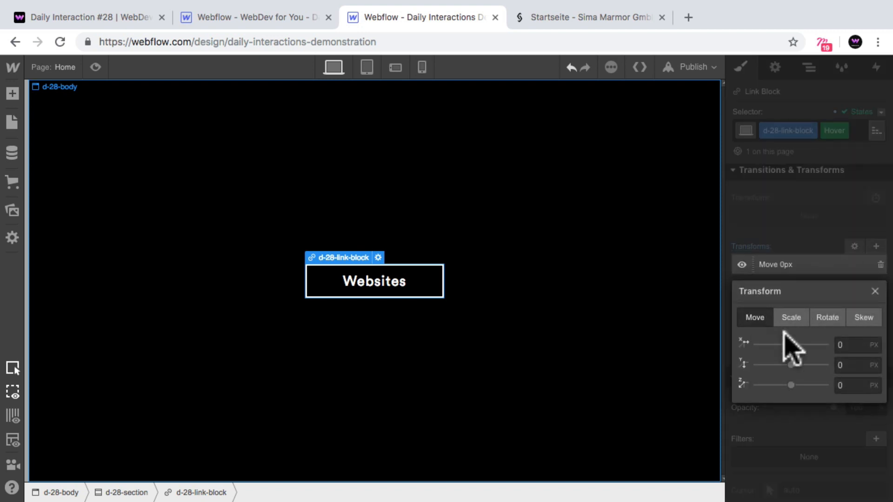
pyautogui.write('7')
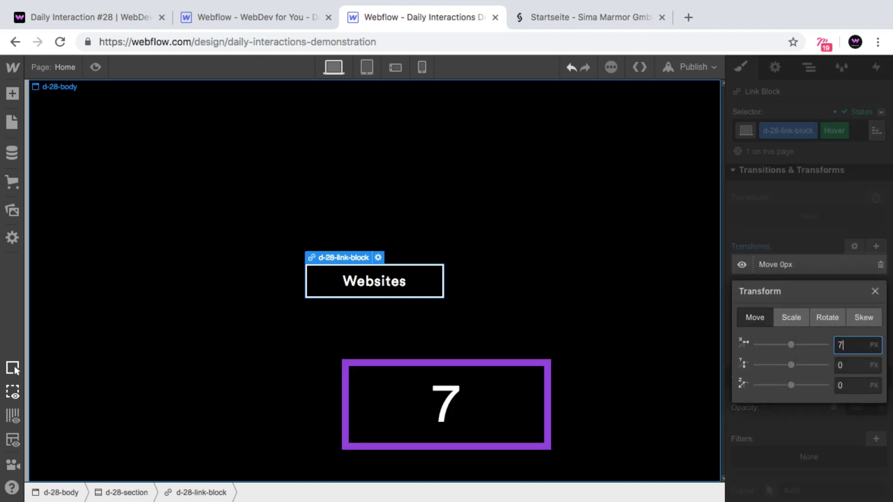
pyautogui.click(849, 364)
pyautogui.write('7')
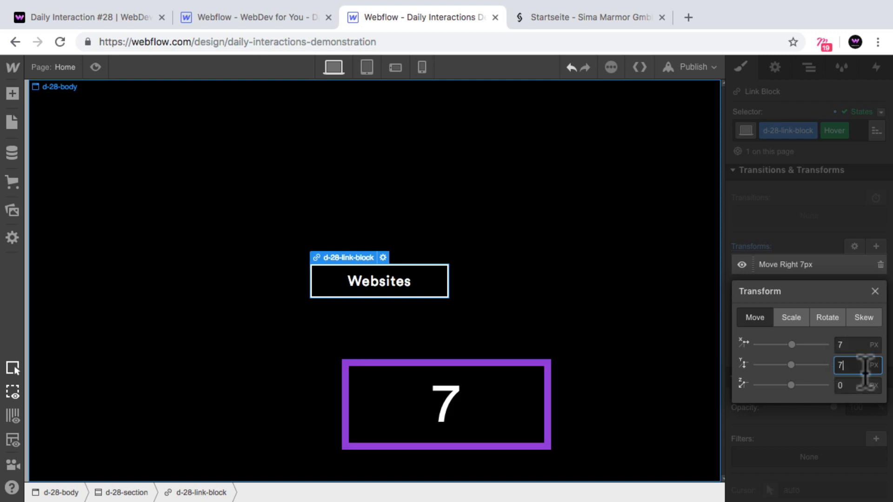
pyautogui.press('Return')
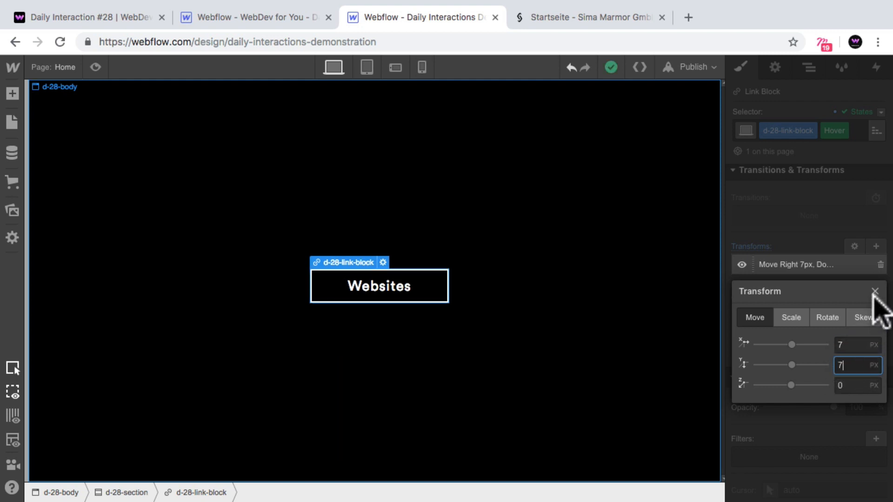
pyautogui.click(874, 291)
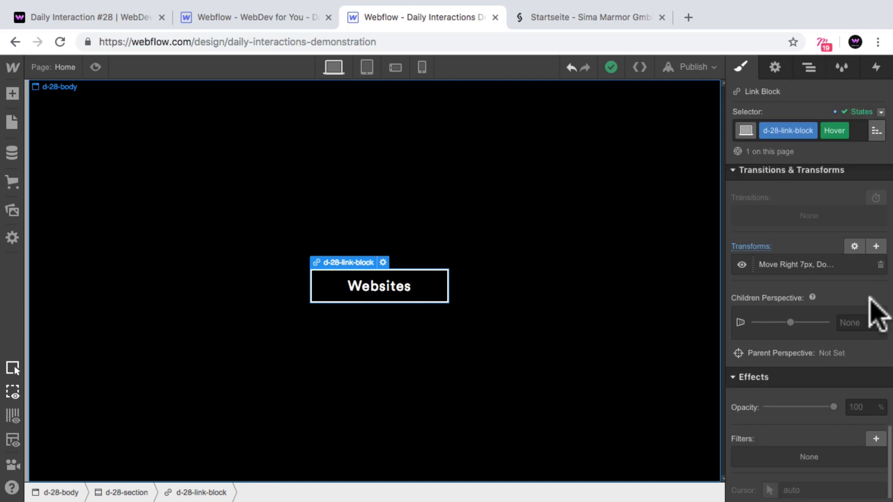
# Return the link block to its None state and preview the hover effect on the page.
pyautogui.click(880, 111)
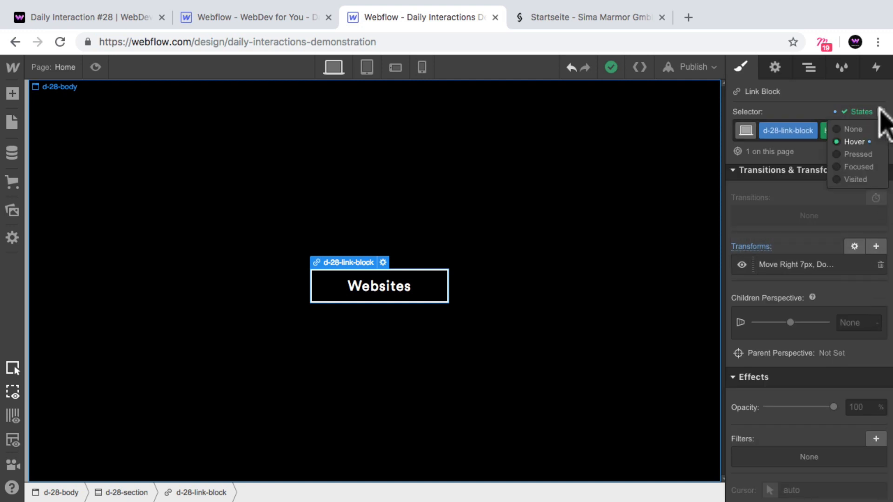
pyautogui.click(842, 129)
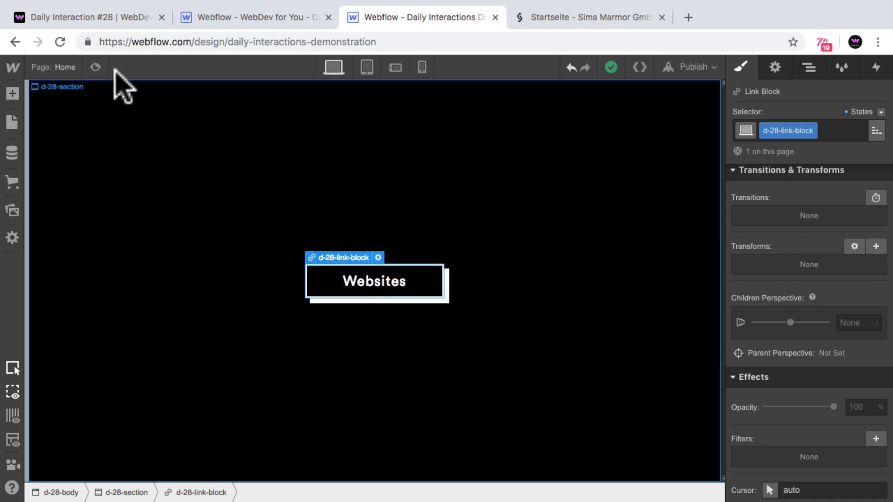
pyautogui.click(95, 66)
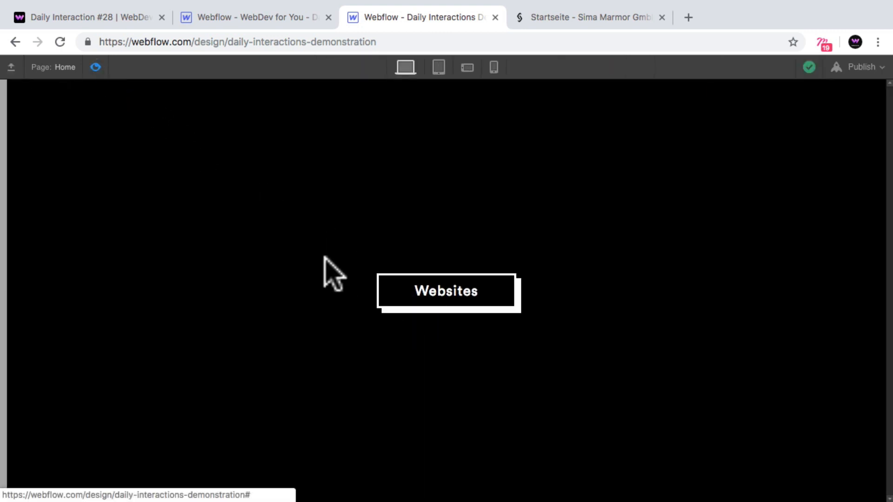
pyautogui.click(96, 66)
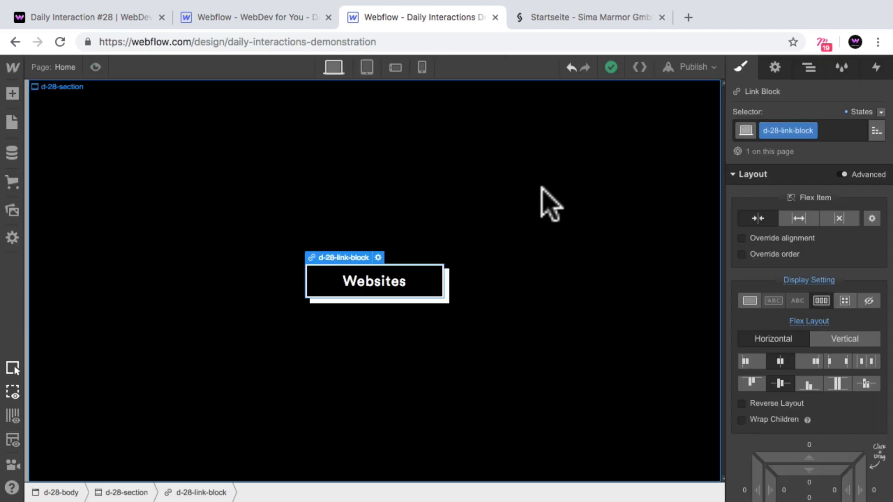
# Add a transition for All Properties with a duration of 150 ms to the link block's None state.
pyautogui.click(880, 113)
pyautogui.click(836, 127)
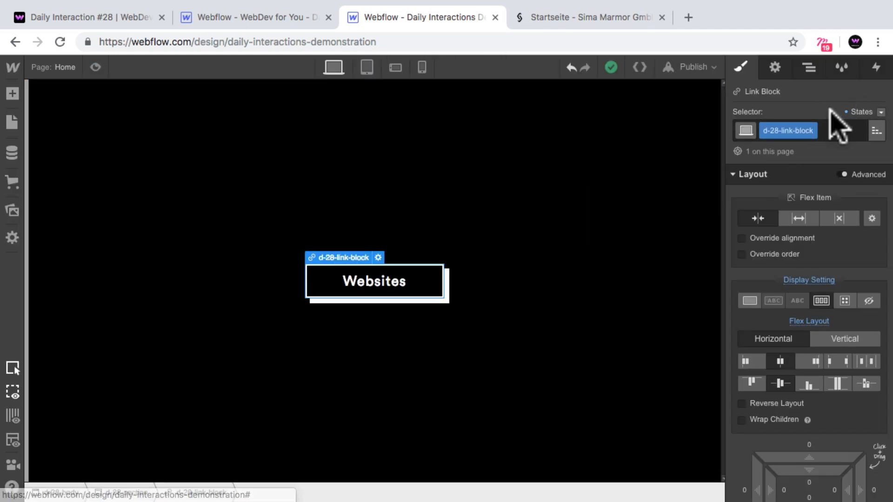
pyautogui.scroll(-10, 837, 204)
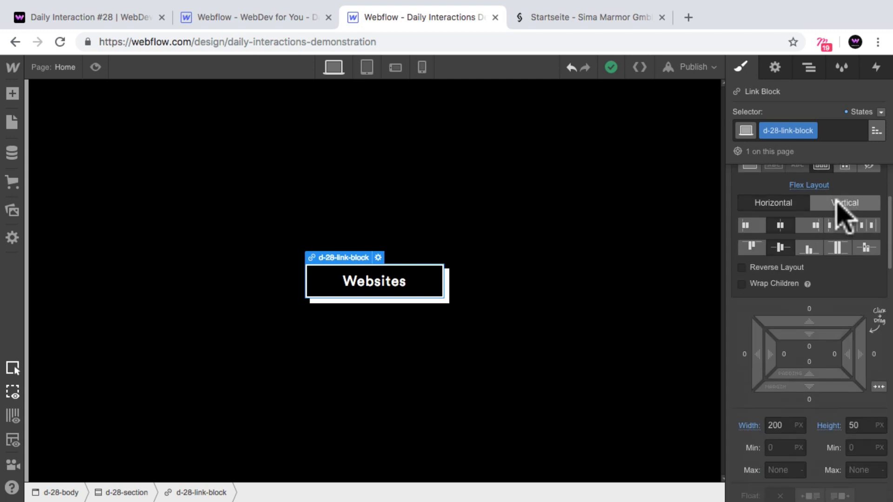
pyautogui.scroll(-12, 837, 205)
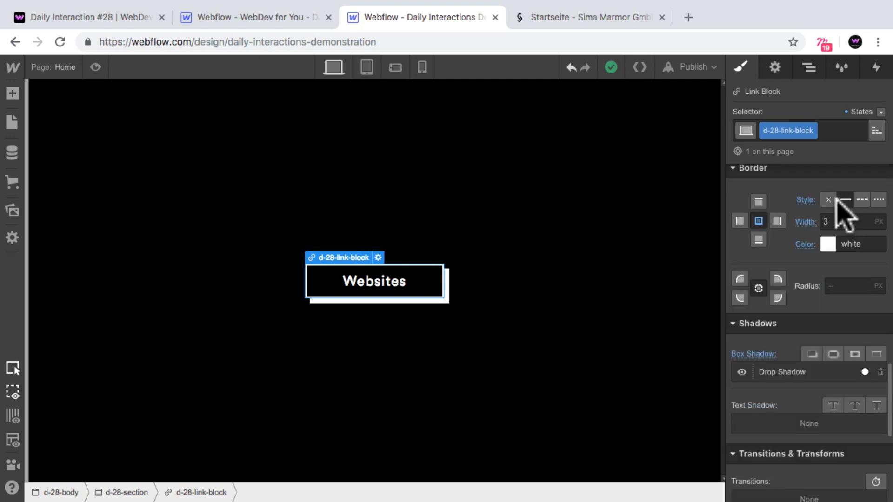
pyautogui.scroll(-3, 835, 198)
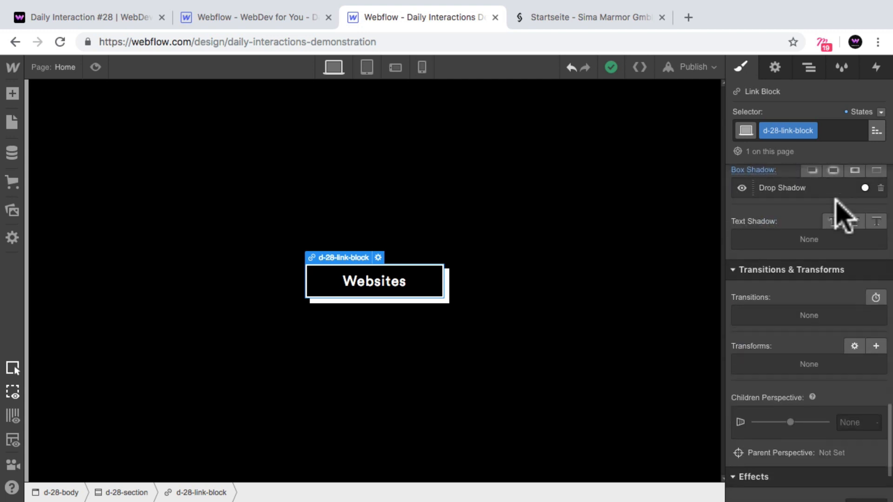
pyautogui.click(876, 297)
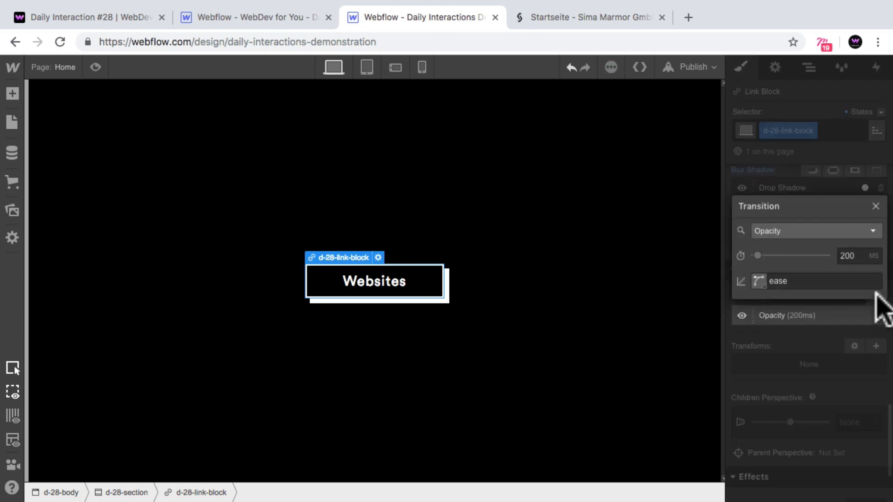
pyautogui.click(789, 229)
pyautogui.scroll(-10, 816, 274)
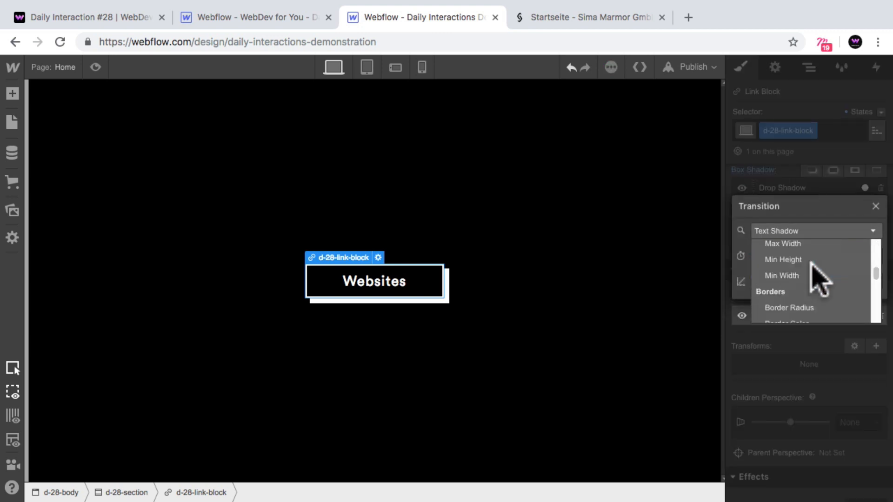
pyautogui.scroll(-8, 810, 262)
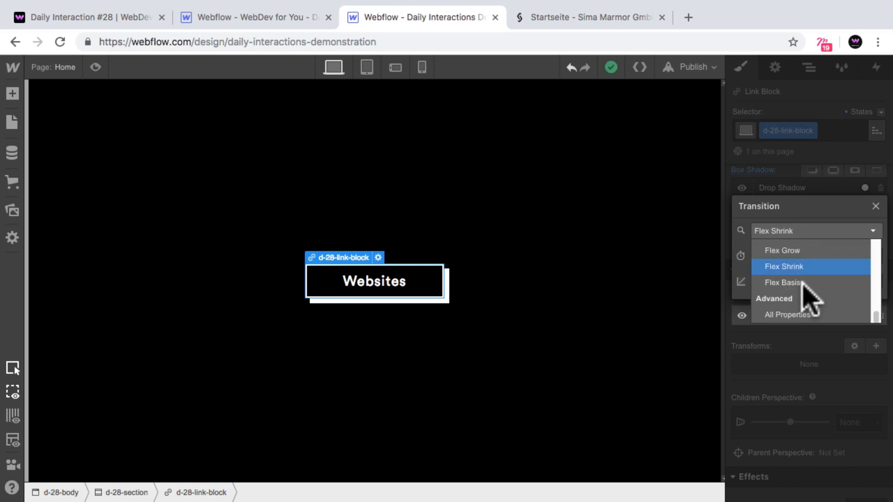
pyautogui.click(819, 315)
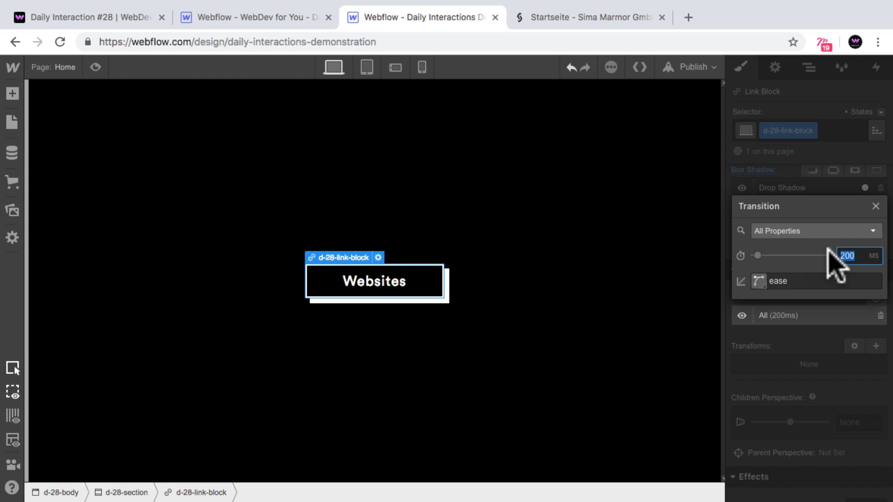
pyautogui.write('150')
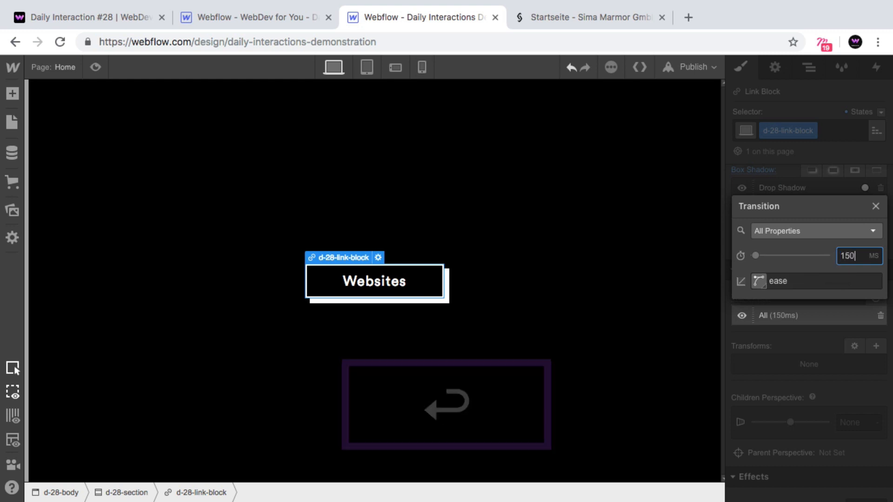
# Set the link block transition's easing to Ease and preview the hover effect on the page.
pyautogui.click(757, 281)
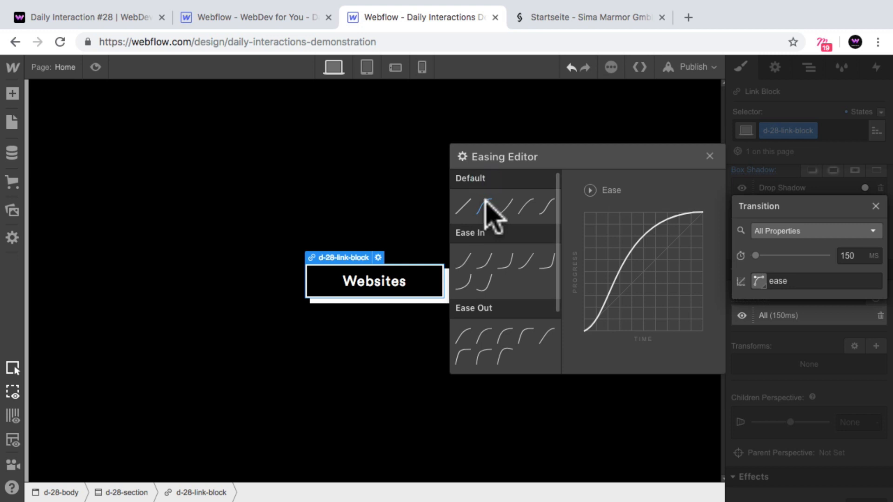
pyautogui.click(486, 206)
pyautogui.click(709, 154)
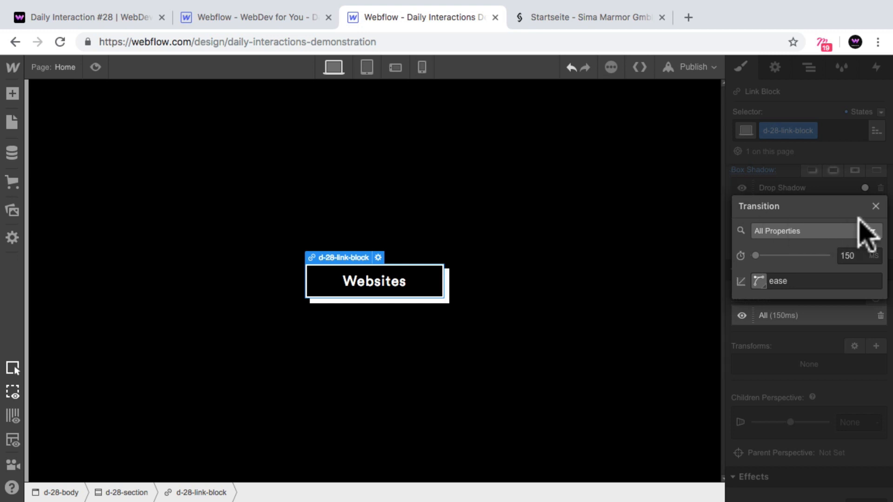
pyautogui.click(875, 205)
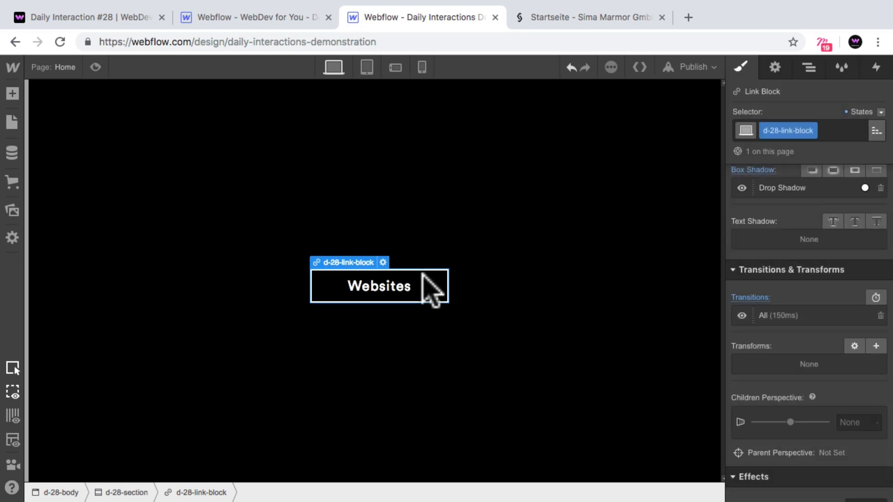
pyautogui.click(95, 67)
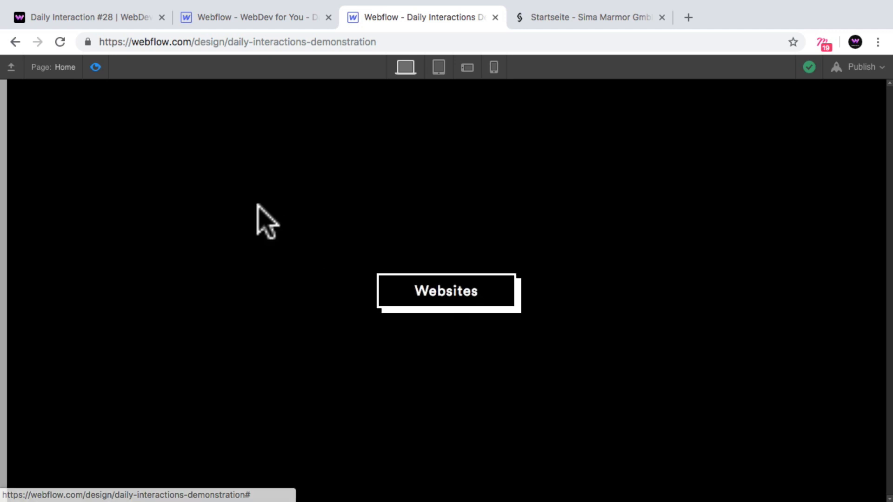
pyautogui.click(96, 67)
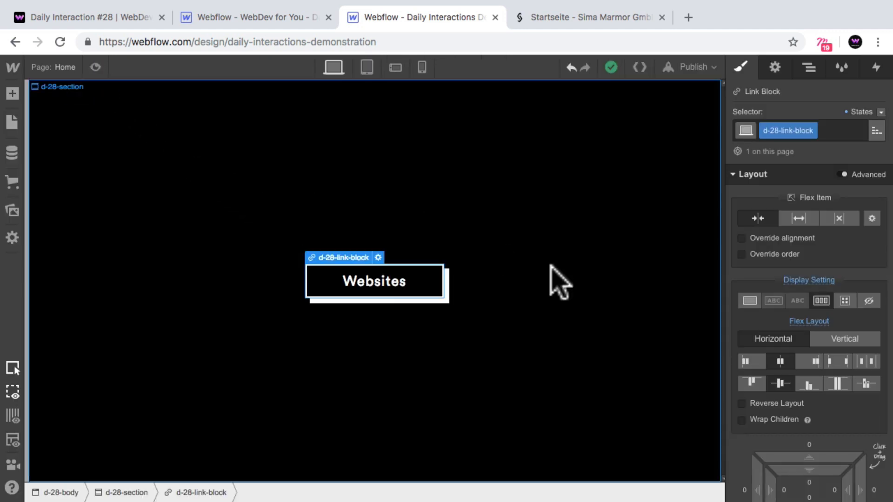
# Copy d-28-link-block and paste two duplicates of it into d-28-section.
pyautogui.click(809, 67)
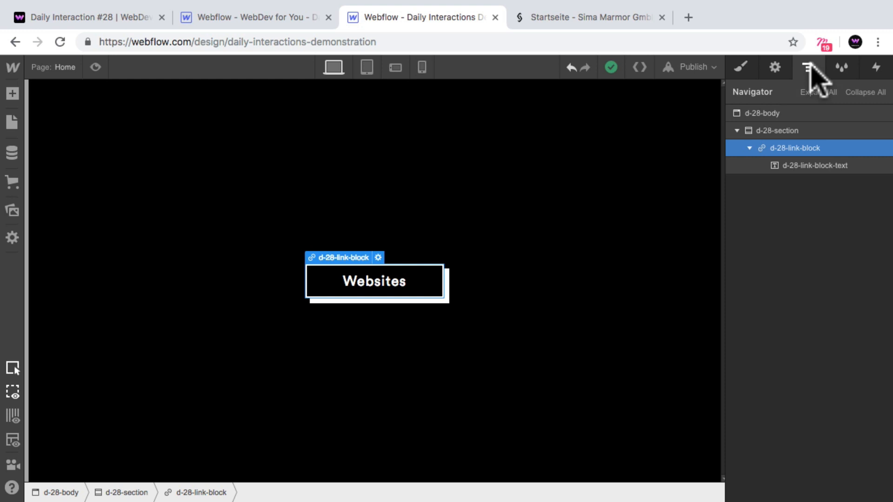
pyautogui.press('super+c')
pyautogui.click(792, 132)
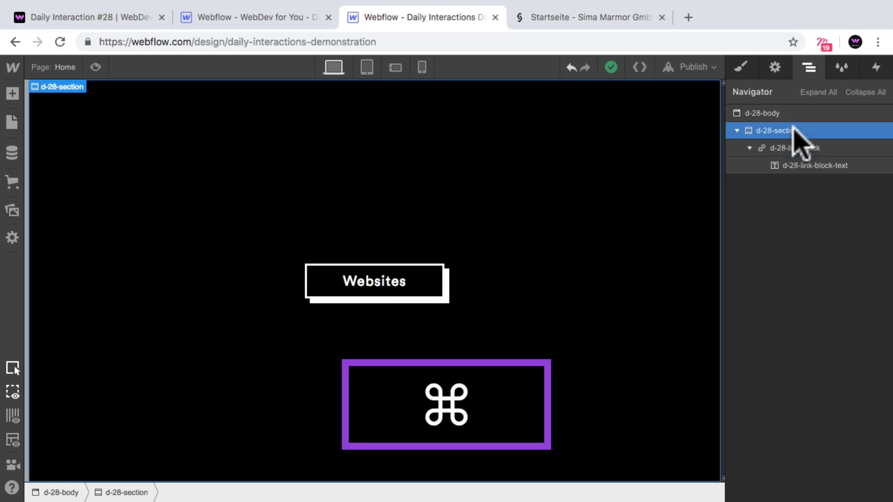
pyautogui.press('super+v')
pyautogui.press('super+v')
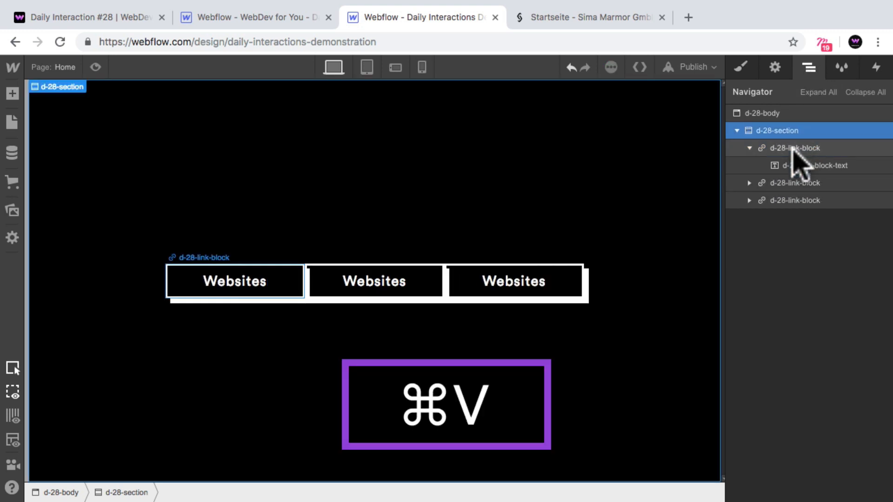
# Add equal left and right margins to d-28-link-block to space the three link blocks apart.
pyautogui.click(792, 148)
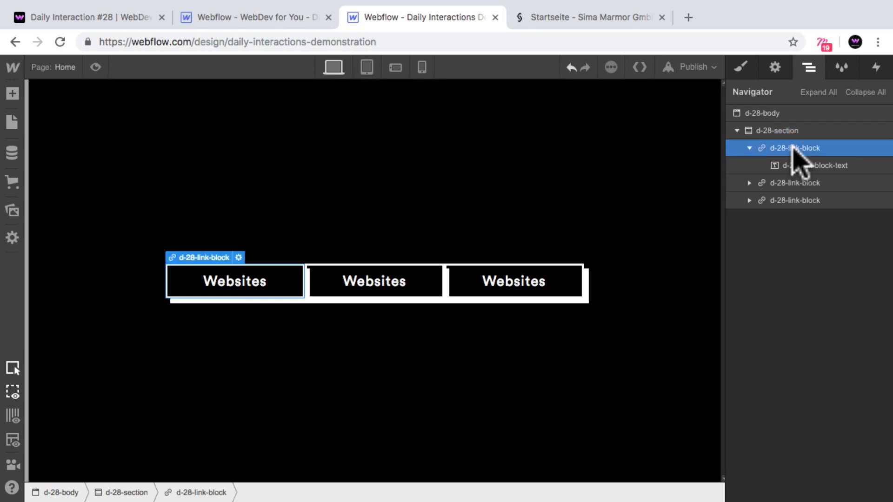
pyautogui.click(741, 69)
pyautogui.scroll(-5, 886, 328)
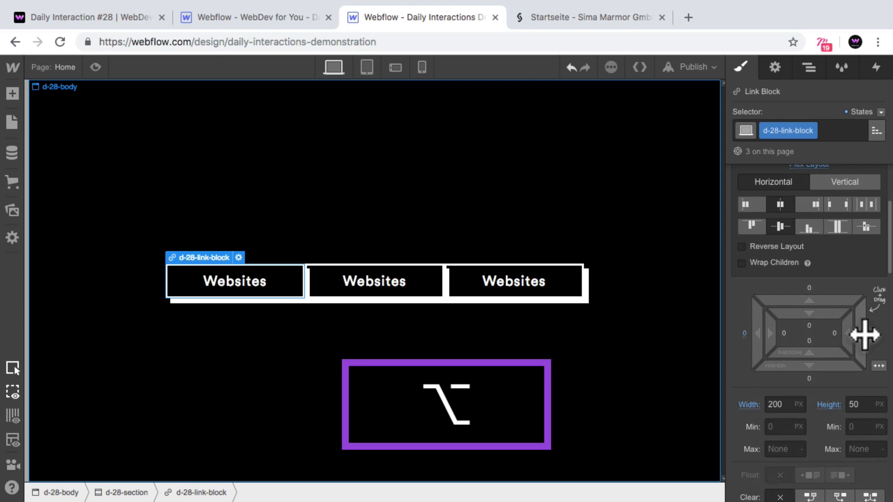
pyautogui.moveTo(865, 334)
pyautogui.mouseDown()
pyautogui.moveTo(881, 335)
pyautogui.moveTo(878, 351)
pyautogui.moveTo(862, 337)
pyautogui.moveTo(877, 339)
pyautogui.mouseUp()
# Replace the middle link block's text with "Apps".
pyautogui.click(388, 289)
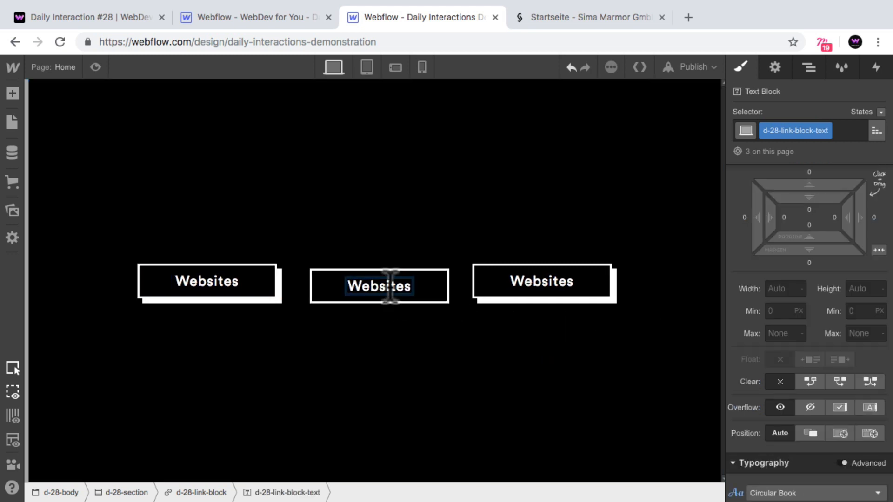
pyautogui.doubleClick(388, 288)
pyautogui.press('shift+super+a')
pyautogui.write('Apps')
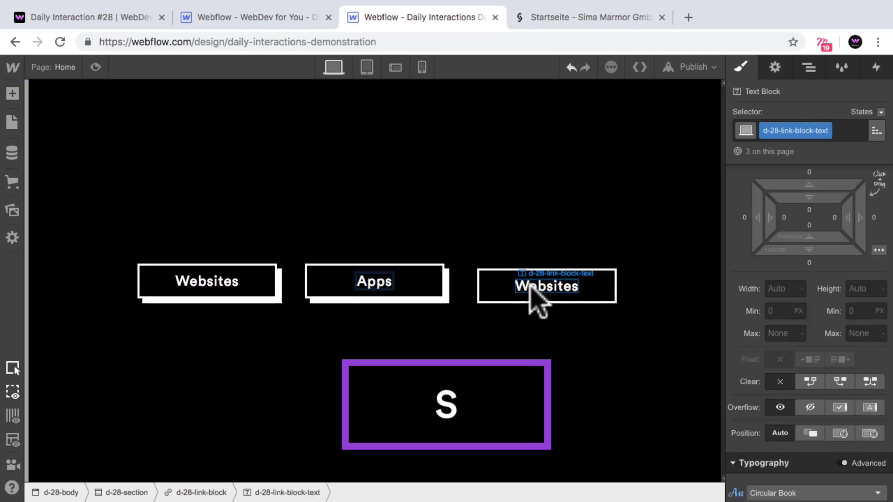
# Replace the third link block's text with "Branding".
pyautogui.click(552, 293)
pyautogui.doubleClick(548, 285)
pyautogui.write('Brand')
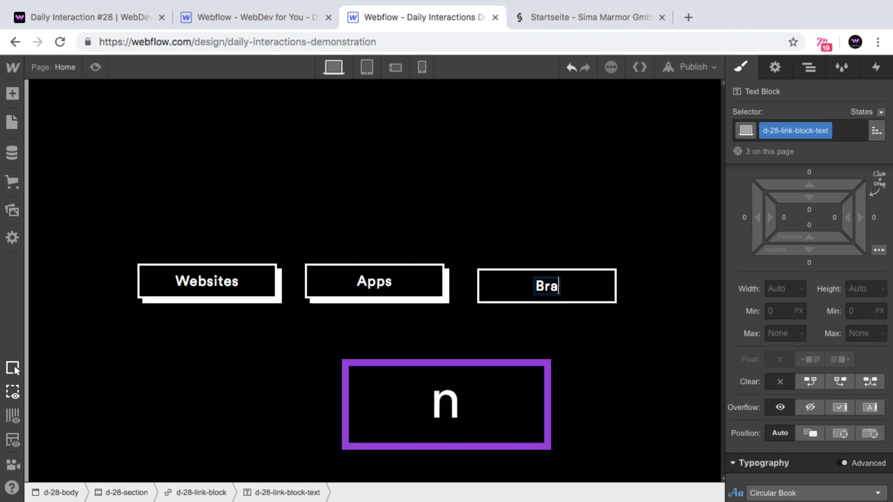
pyautogui.press('BackSpace')
pyautogui.press('BackSpace')
pyautogui.write('nding')
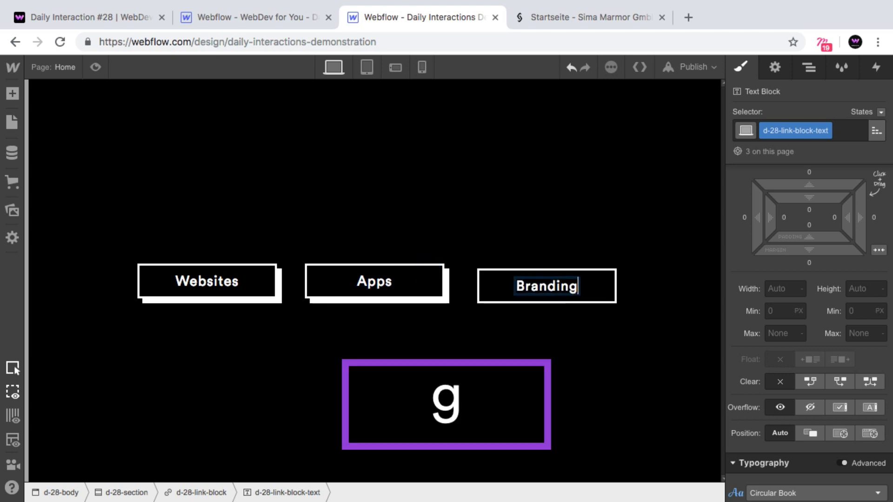
pyautogui.click(534, 316)
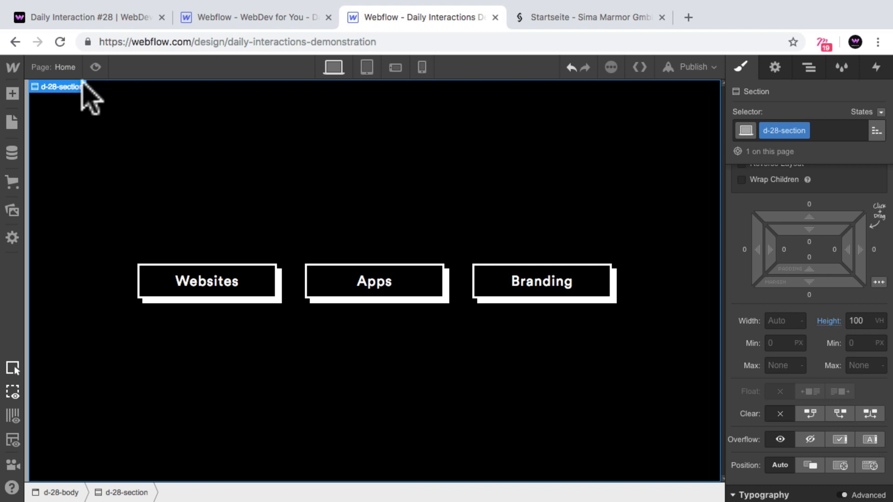
# Preview the hover effect on all three link blocks and compare it with the published Demo 28 page.
pyautogui.click(96, 65)
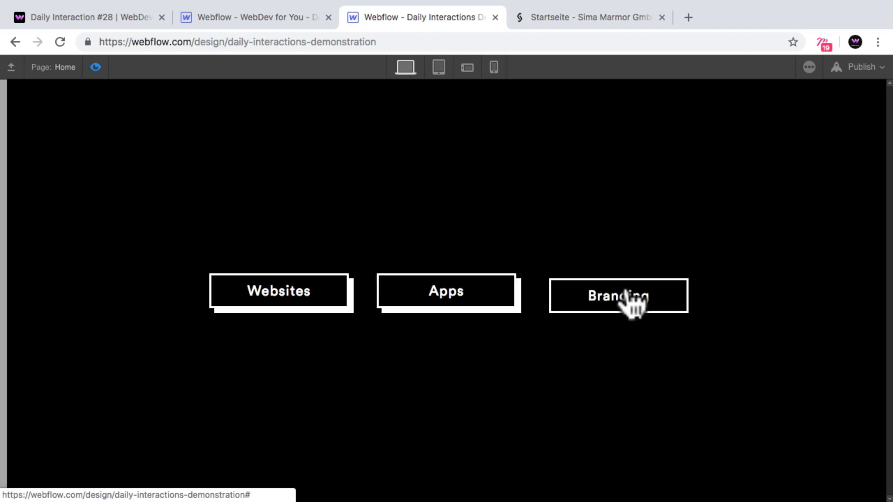
pyautogui.click(95, 67)
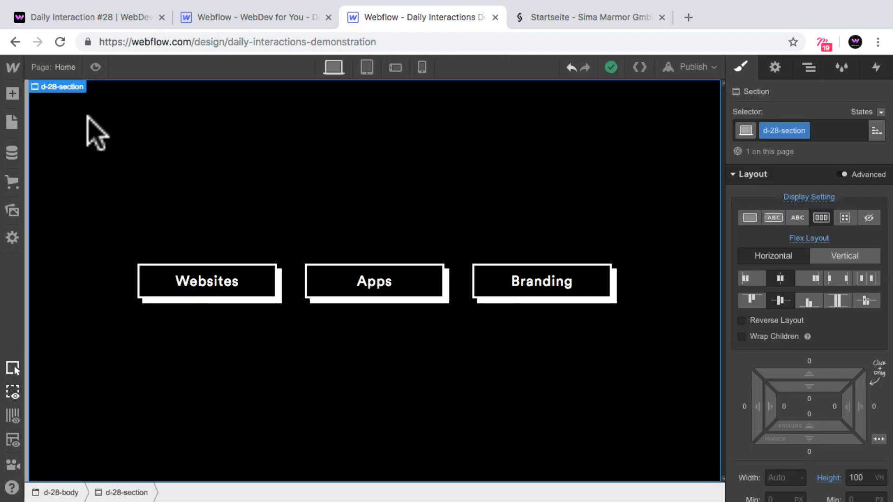
pyautogui.click(98, 18)
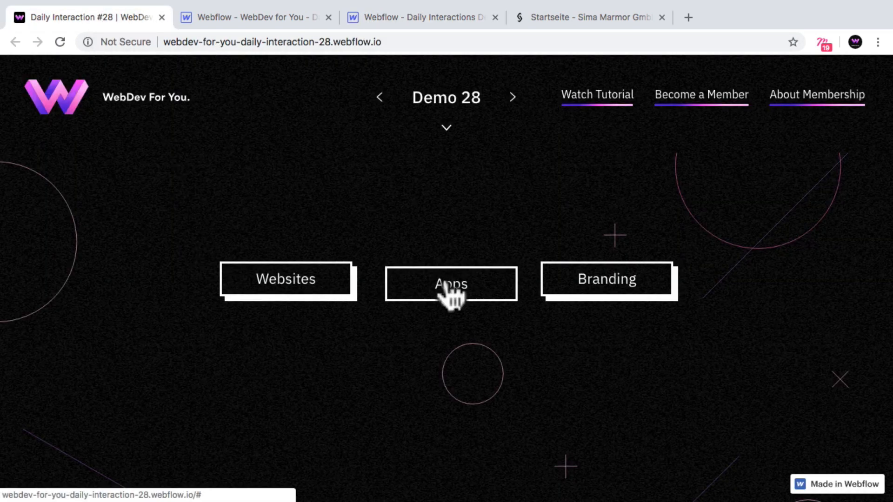